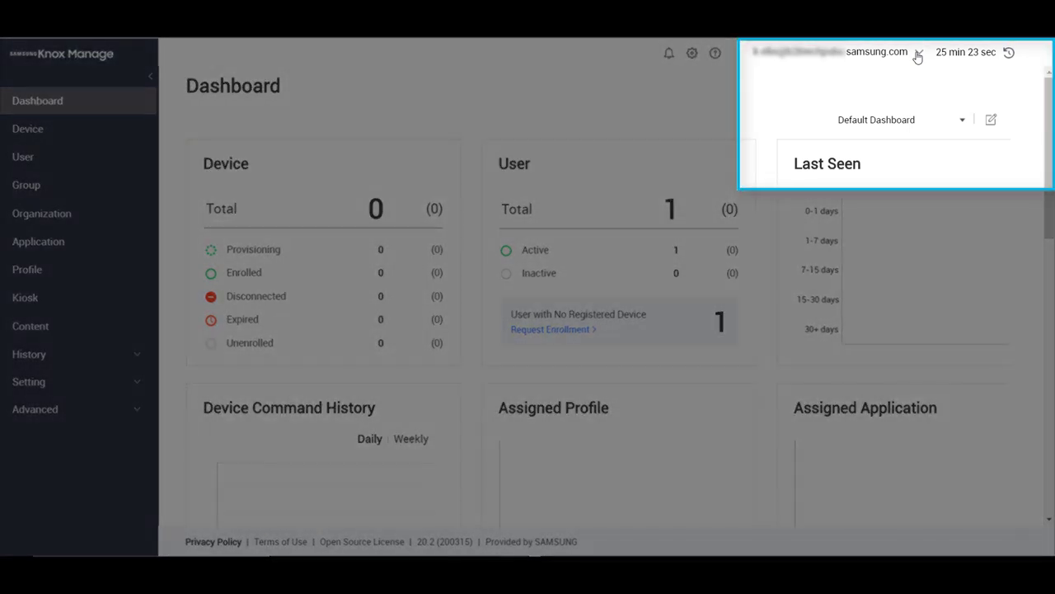
Copy the tenant ID from the account dropdown into the Notepad notes after 'Tenant ID:'.
{"action": "left_click", "coordinate": [918, 52]}
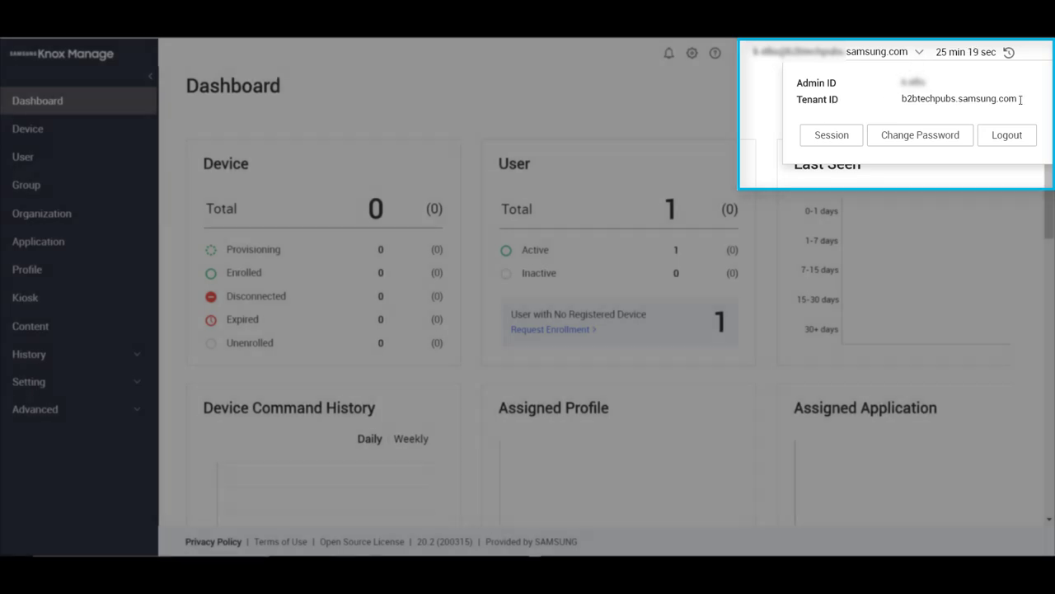
{"action": "left_click_drag", "start_coordinate": [1021, 100], "coordinate": [902, 98]}
{"action": "key", "text": "ctrl+c"}
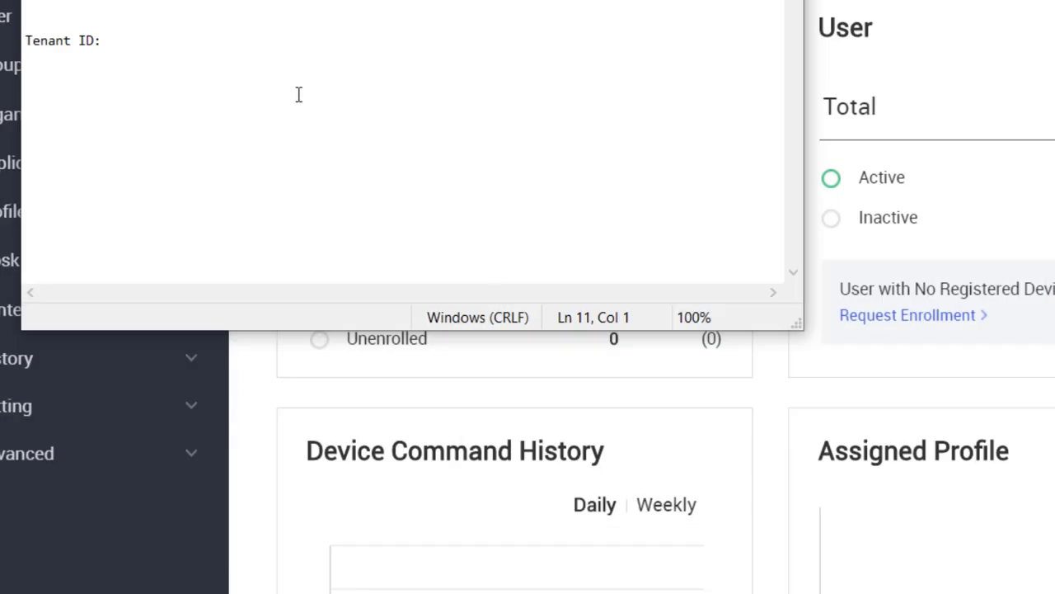
{"action": "left_click", "coordinate": [71, 64]}
{"action": "key", "text": "ctrl+v"}
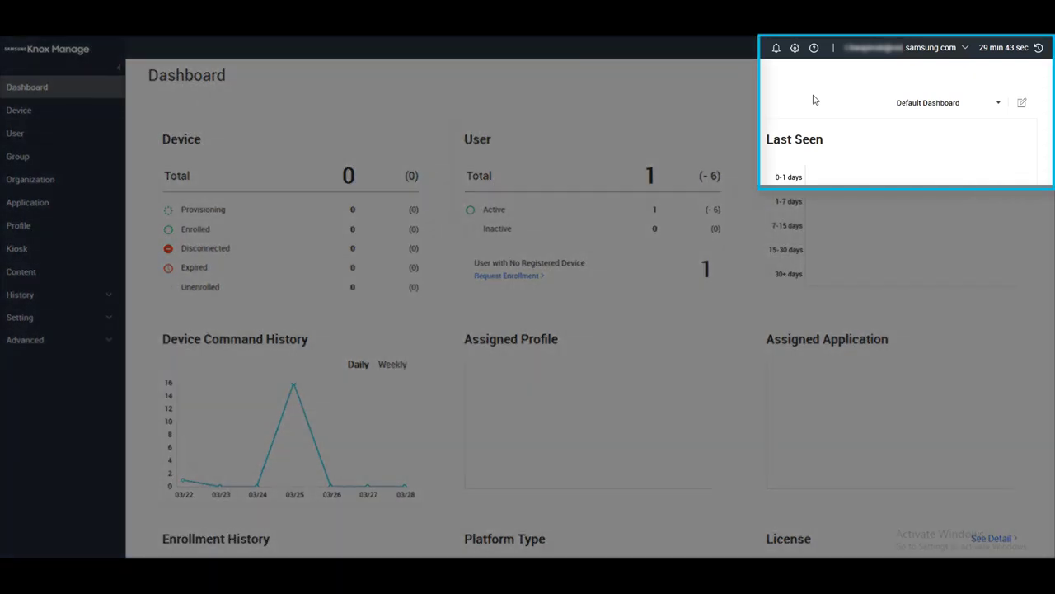
Download the Cloud Connector Client package (SCC_EU.zip) from the Cloud Connector / Remote Support downloads.
{"action": "left_click", "coordinate": [814, 49]}
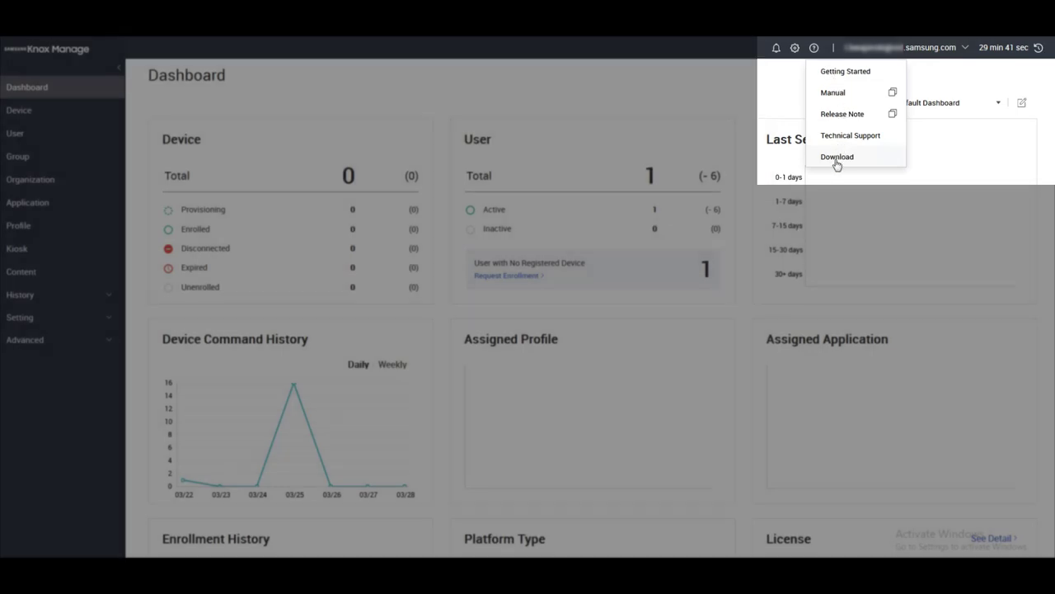
{"action": "left_click", "coordinate": [836, 158]}
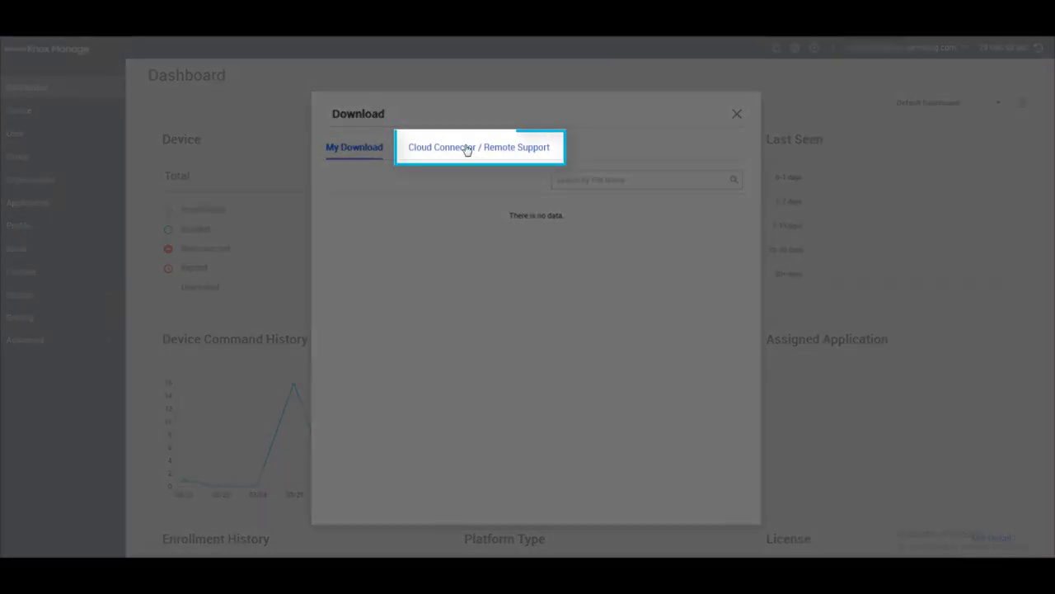
{"action": "left_click", "coordinate": [474, 147]}
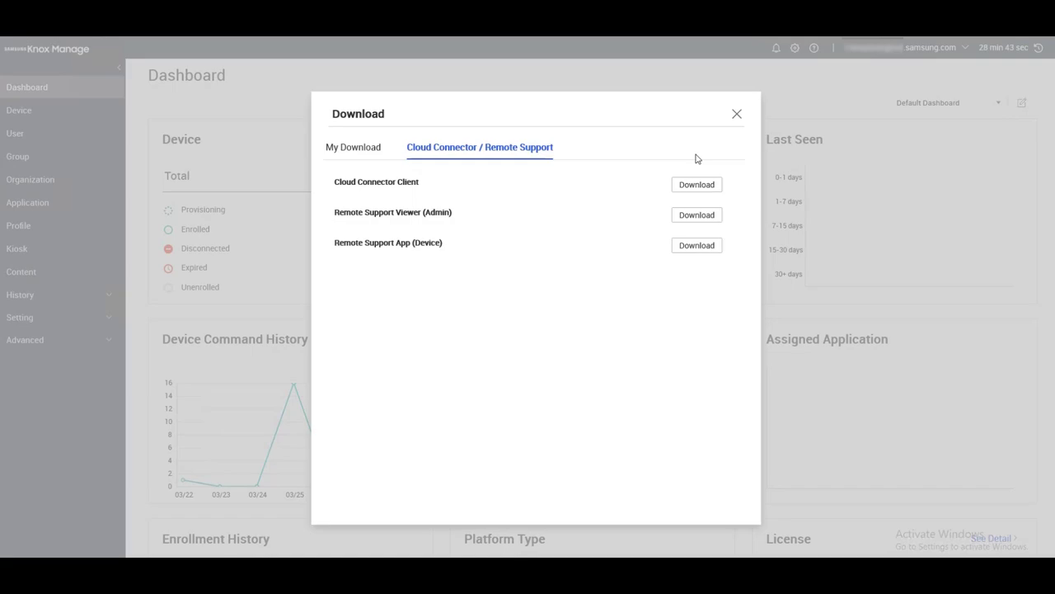
{"action": "left_click", "coordinate": [737, 114]}
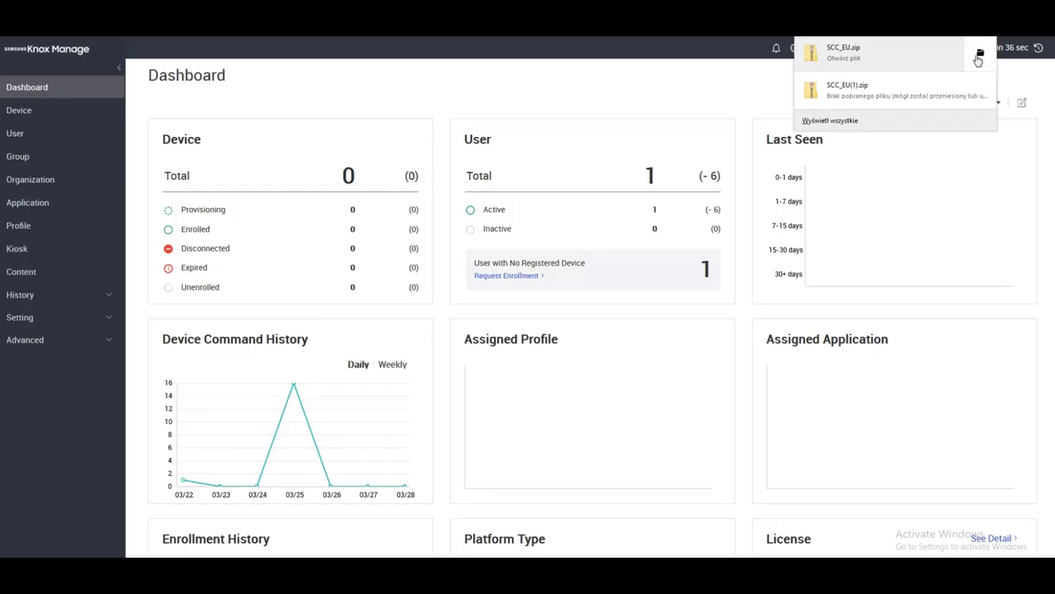
Extract SCC_EU.zip from Downloads into its SCC_EU folder.
{"action": "left_click", "coordinate": [979, 56]}
{"action": "right_click", "coordinate": [369, 189]}
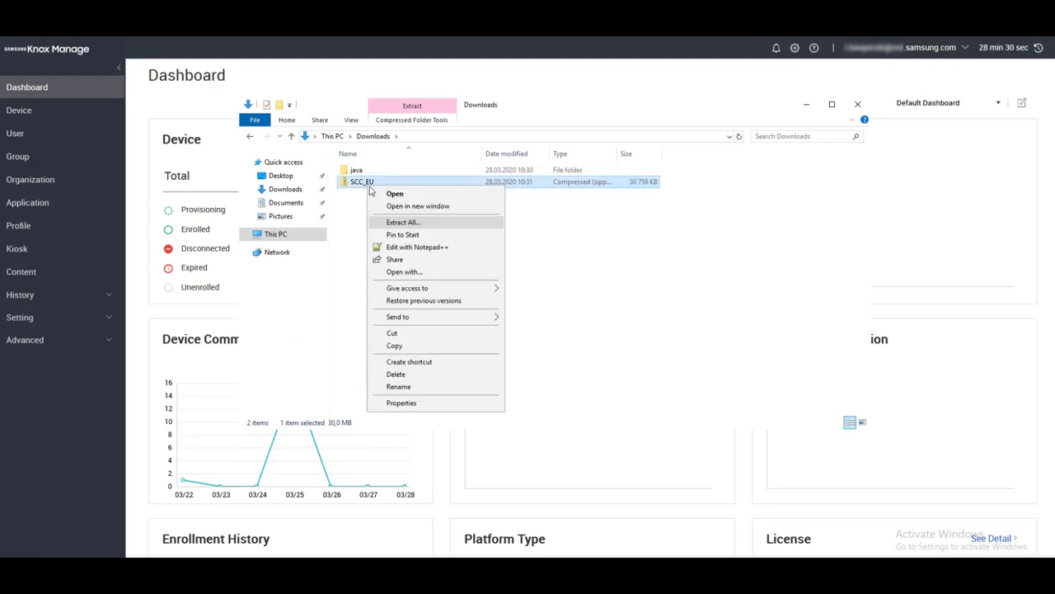
{"action": "left_click", "coordinate": [407, 220]}
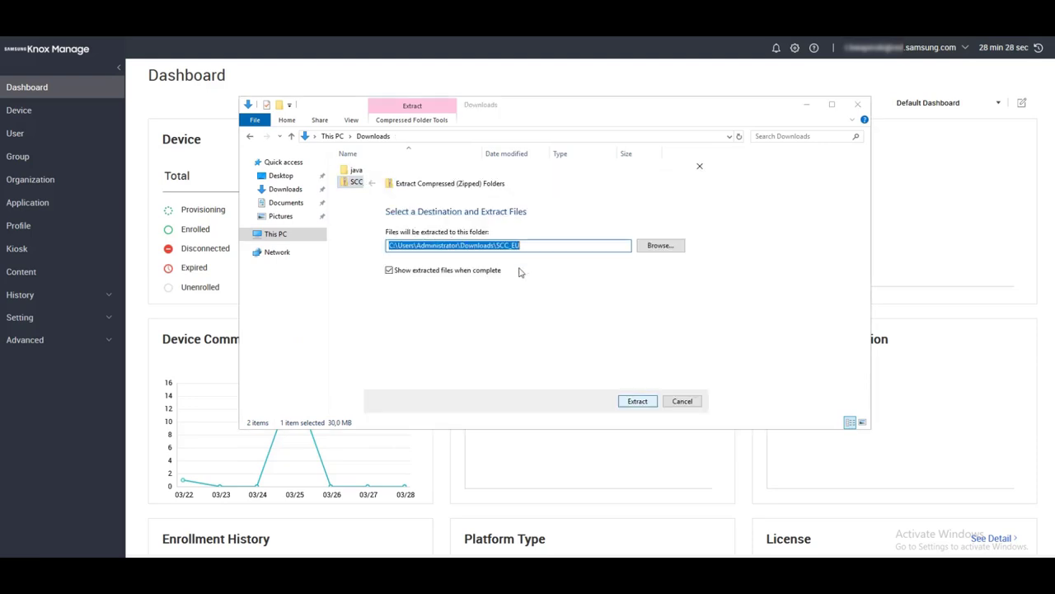
{"action": "left_click", "coordinate": [638, 401]}
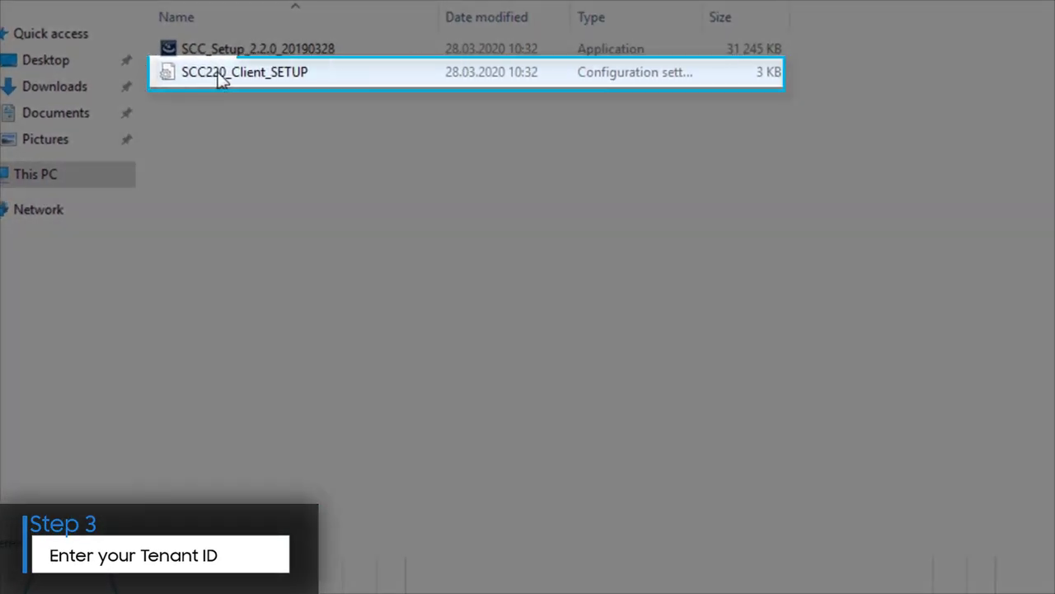
Enter the tenant ID after TENANT_ID= in SCC220_Client_SETUP and save the file.
{"action": "double_click", "coordinate": [220, 79]}
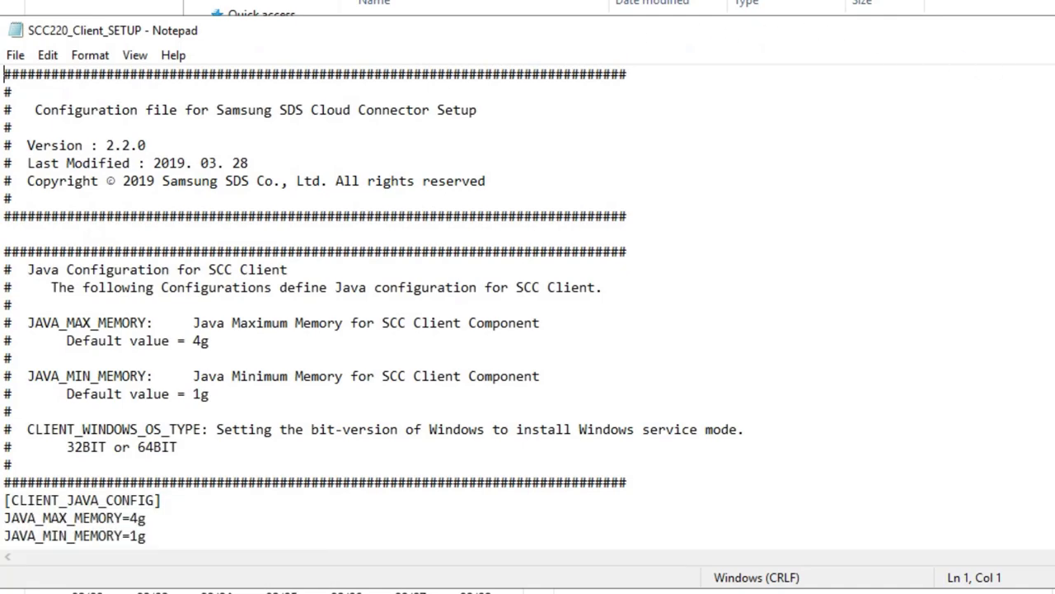
{"action": "left_click", "coordinate": [84, 465]}
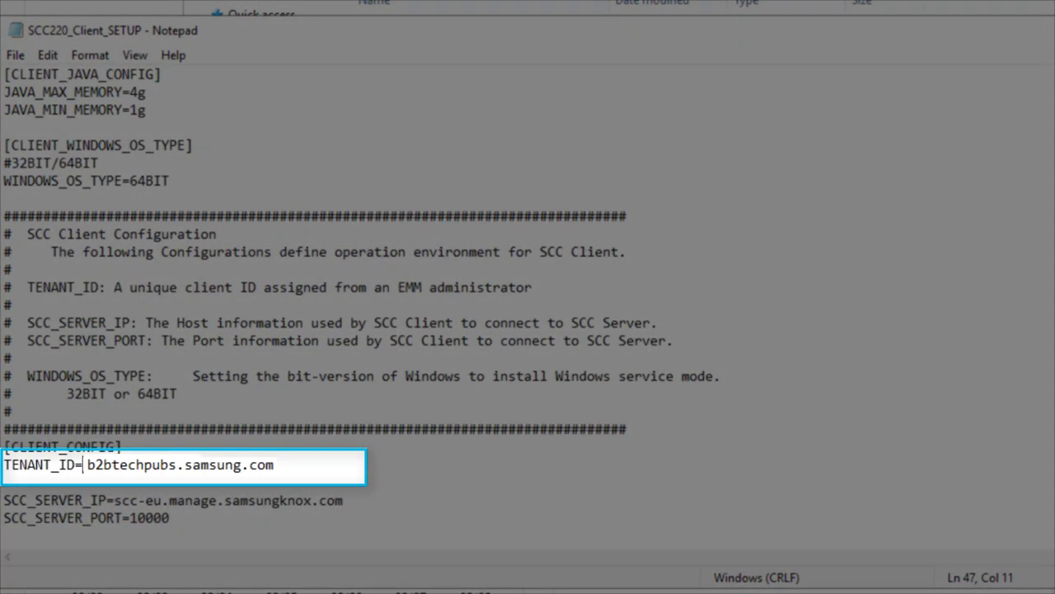
{"action": "type", "text": "b2btechpubs.sam"}
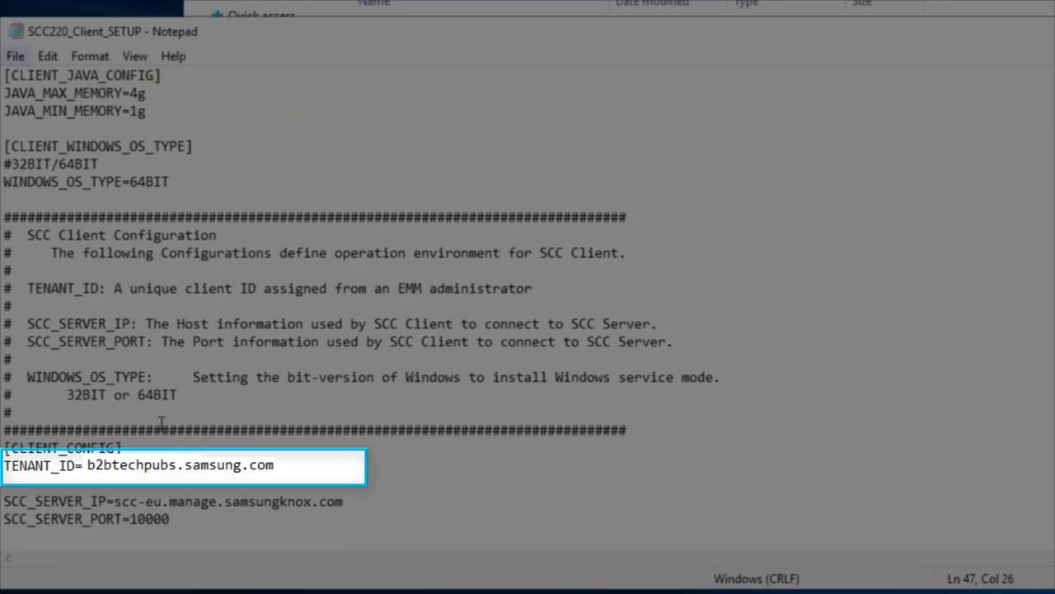
{"action": "left_click", "coordinate": [18, 59]}
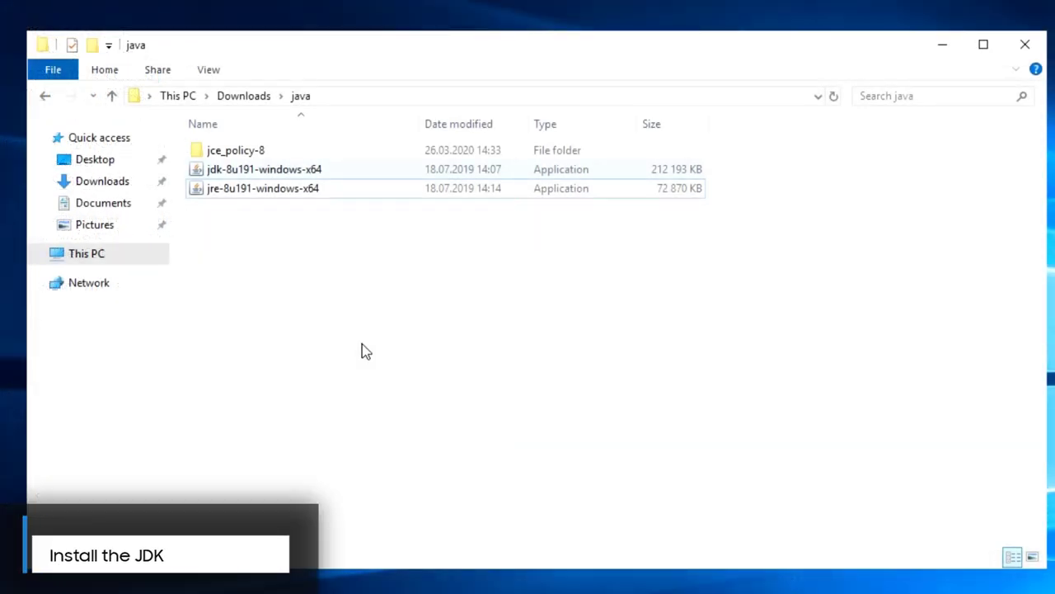
Run jdk-8u191-windows-x64 and install JDK 8 Update 191 with the default features.
{"action": "double_click", "coordinate": [227, 171]}
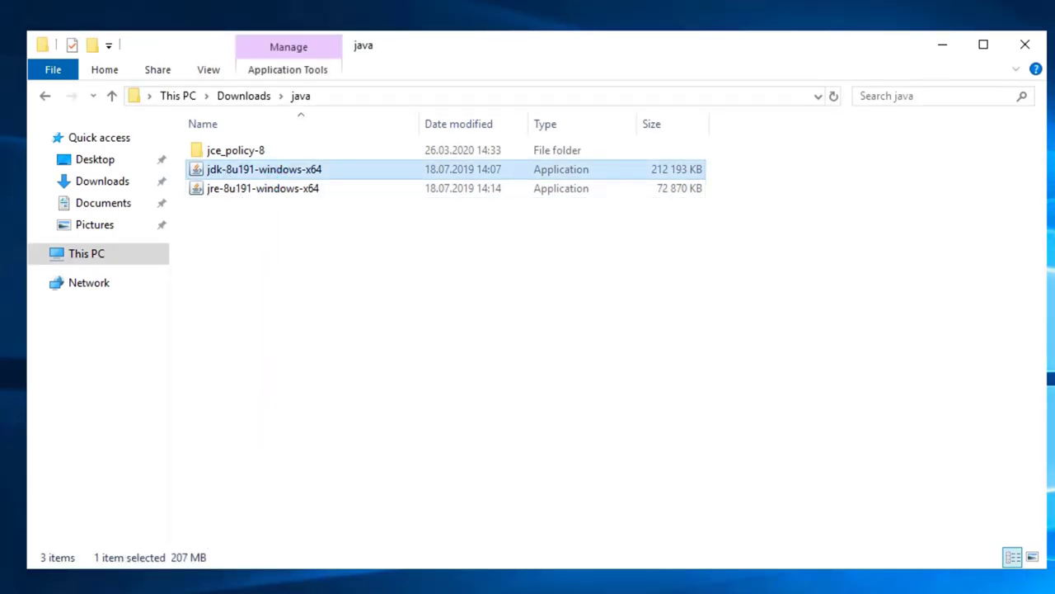
{"action": "left_click", "coordinate": [601, 498]}
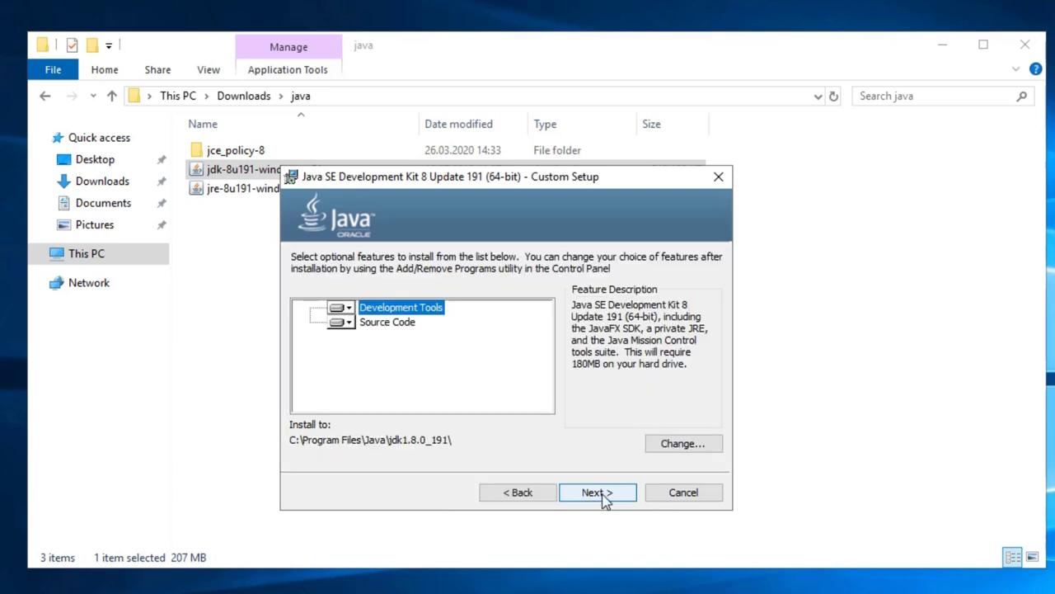
{"action": "left_click", "coordinate": [602, 495]}
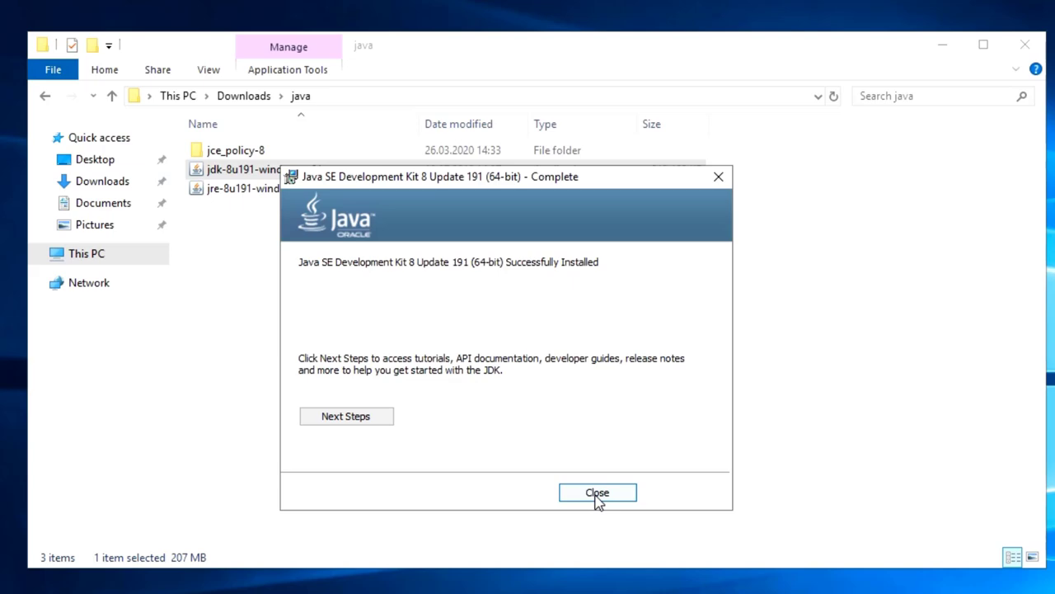
{"action": "left_click", "coordinate": [597, 493]}
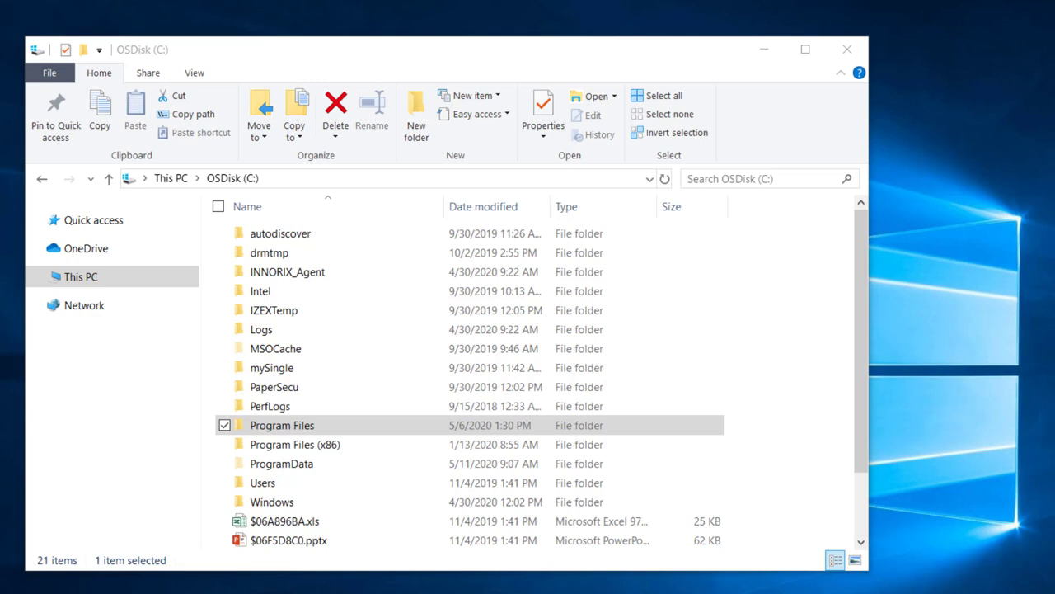
Navigate to C:\Program Files\Java\jdk1.8.0_191\jre\lib\security in File Explorer.
{"action": "double_click", "coordinate": [358, 425]}
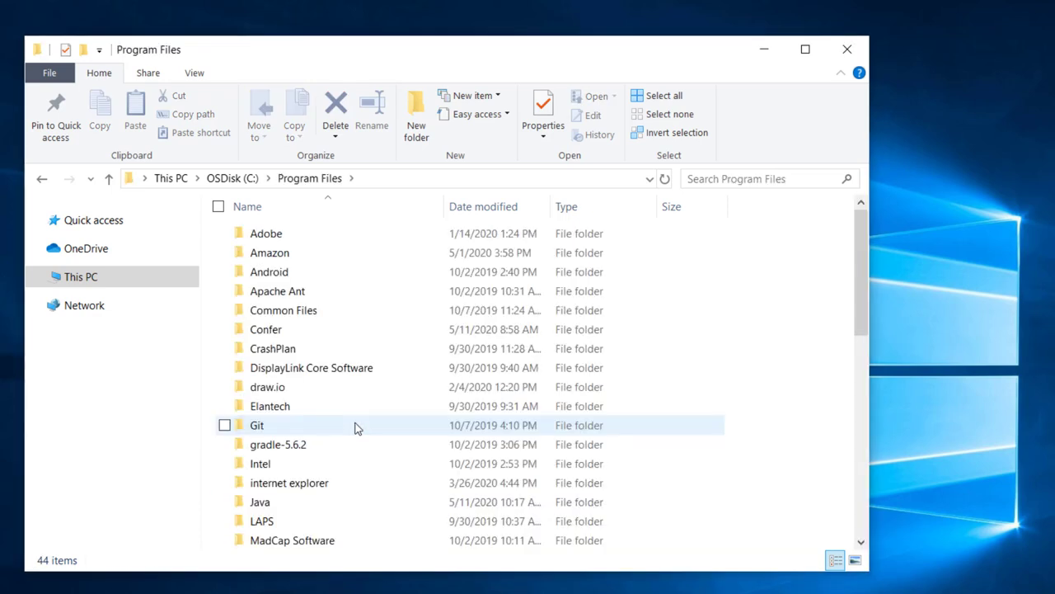
{"action": "double_click", "coordinate": [348, 510]}
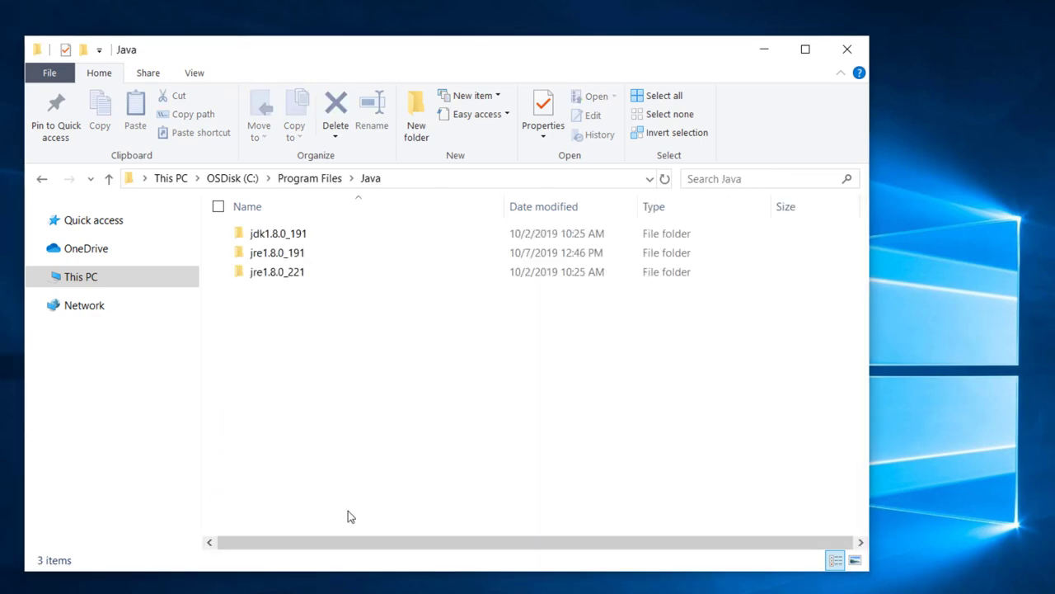
{"action": "double_click", "coordinate": [323, 234]}
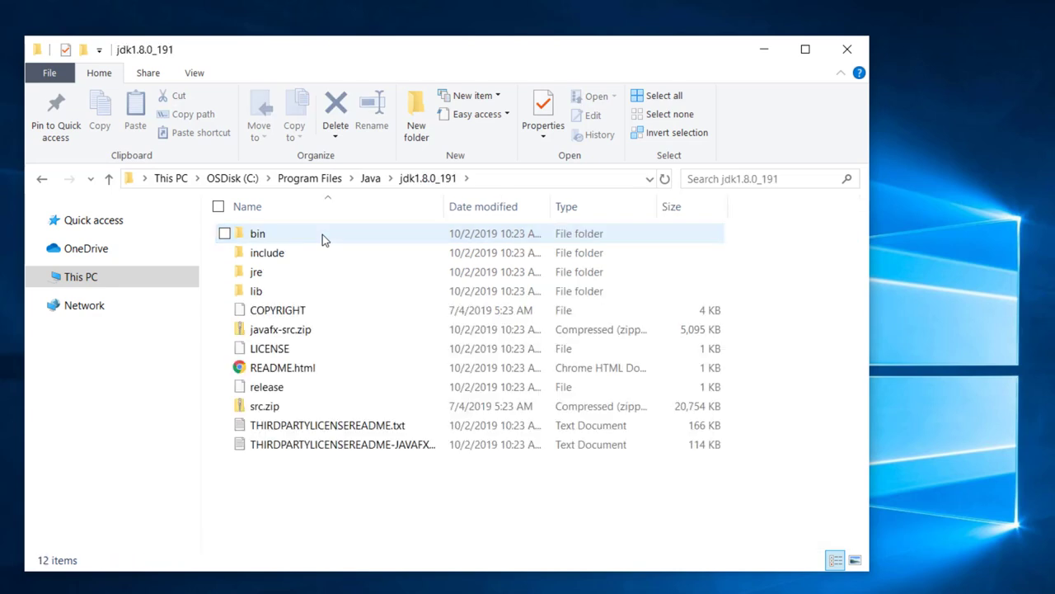
{"action": "double_click", "coordinate": [313, 278]}
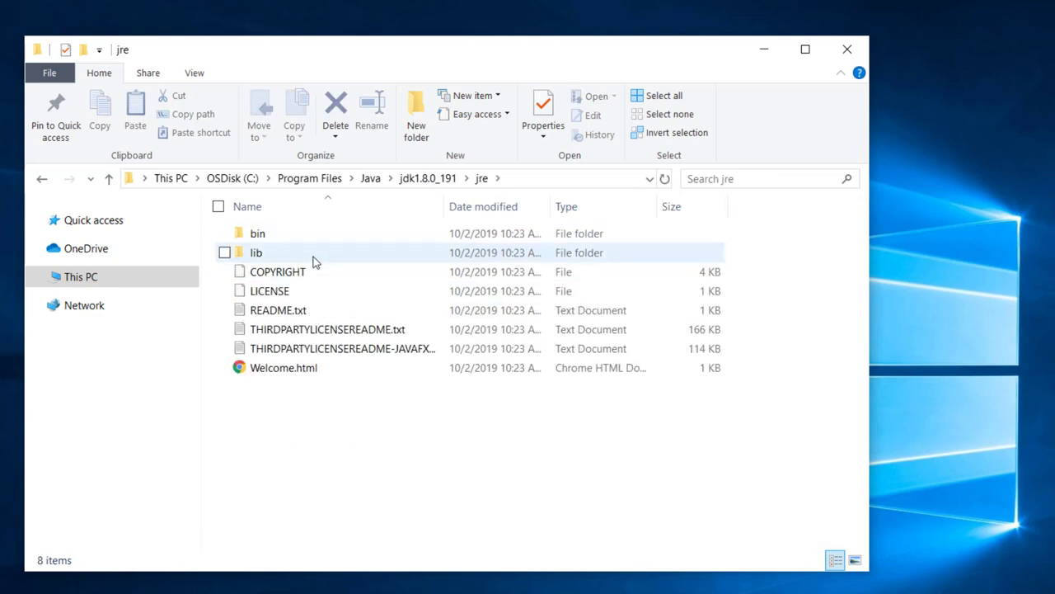
{"action": "double_click", "coordinate": [313, 257]}
{"action": "double_click", "coordinate": [300, 406]}
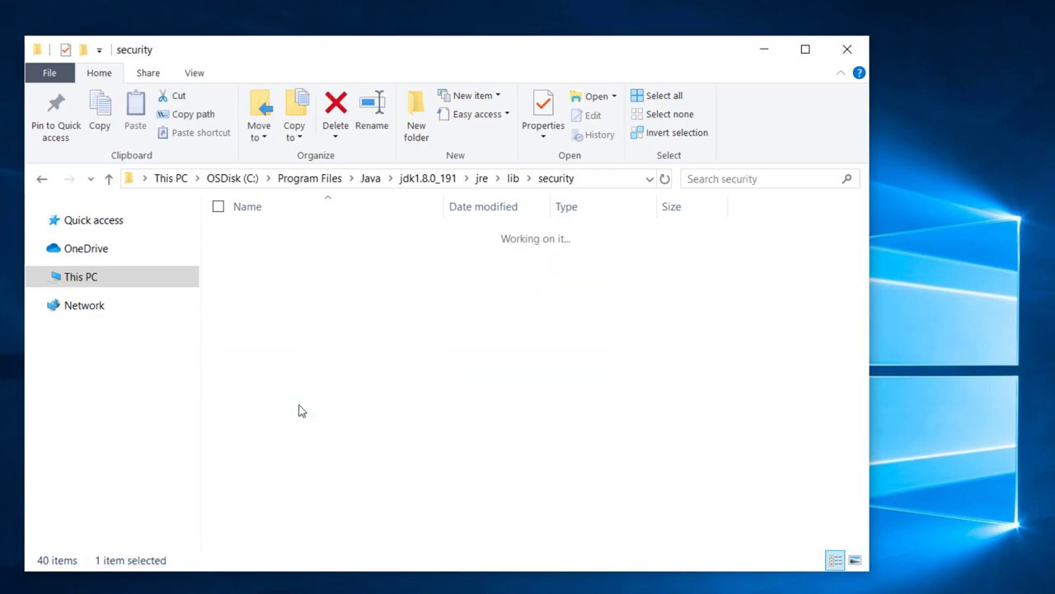
Open java.security in Notepad and find the crypto.policy setting.
{"action": "double_click", "coordinate": [298, 330]}
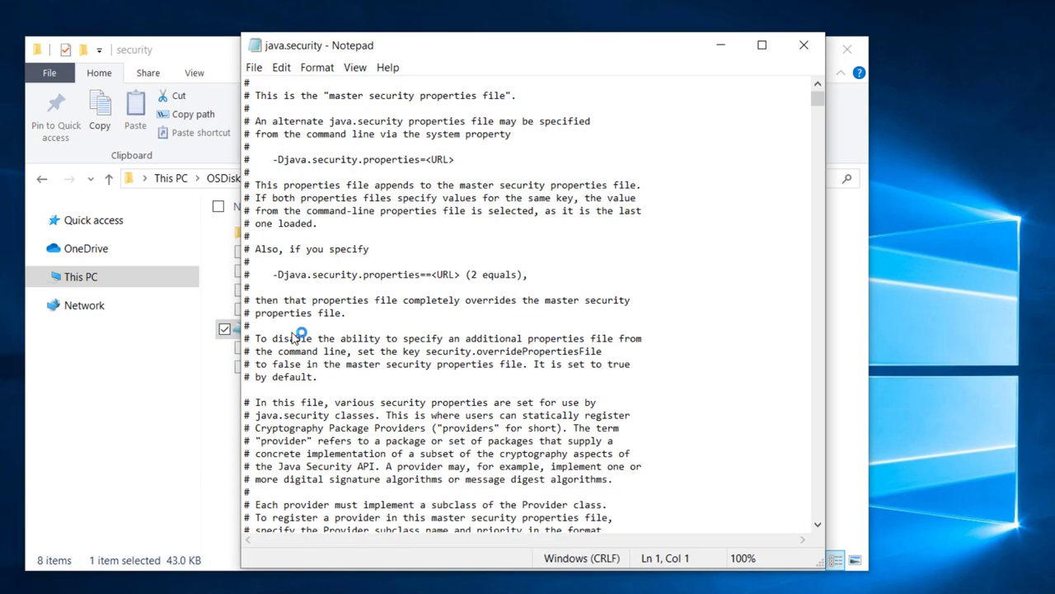
{"action": "left_click", "coordinate": [292, 336]}
{"action": "key", "text": "ctrl+f"}
{"action": "type", "text": "crypto"}
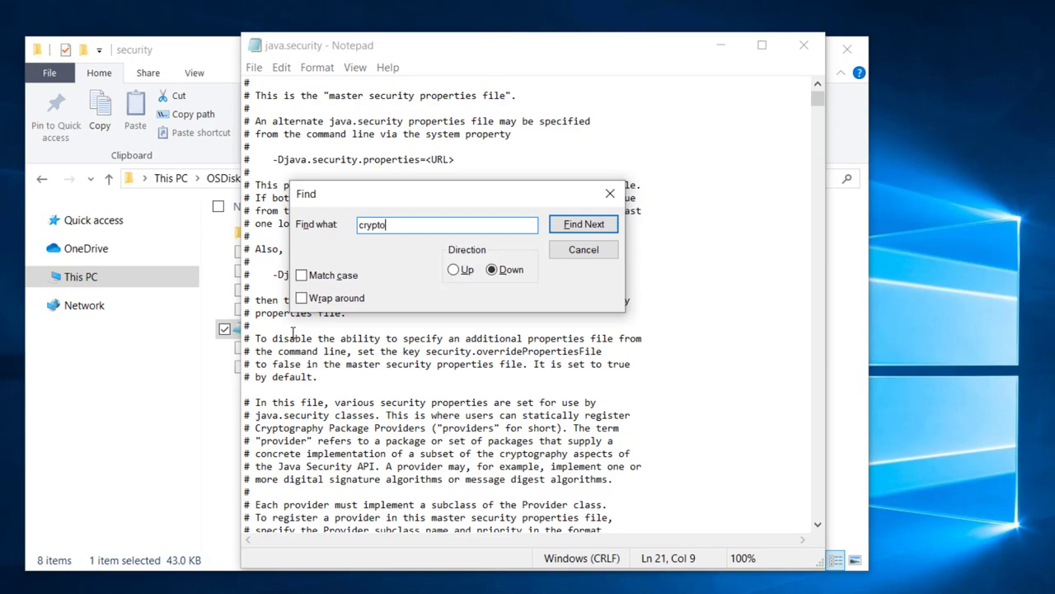
{"action": "type", "text": ".policy"}
{"action": "key", "text": "Return"}
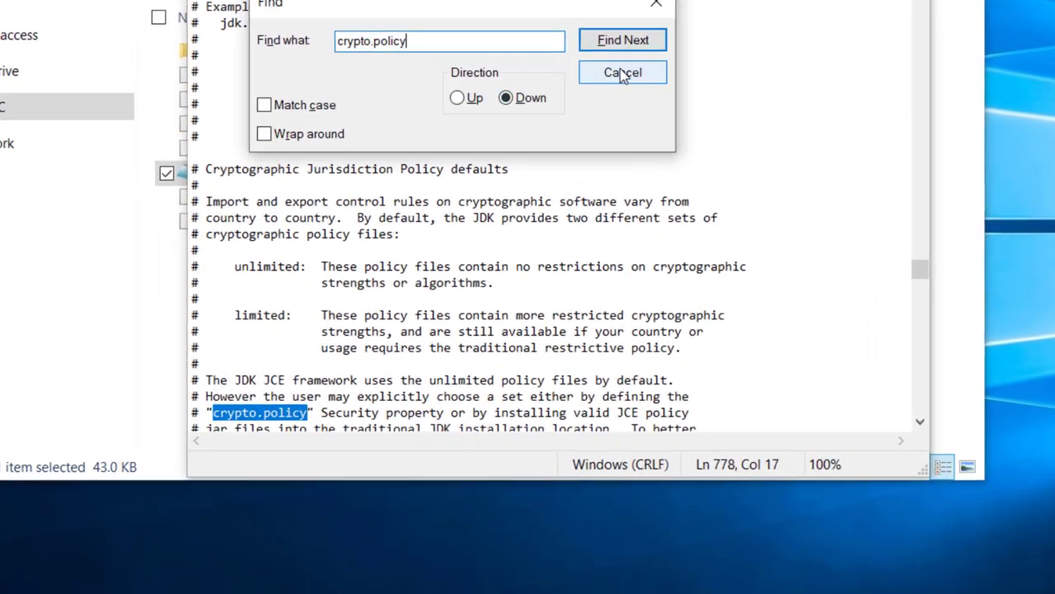
{"action": "left_click", "coordinate": [584, 249]}
Remove the leading # from the crypto.policy=unlimited line.
{"action": "scroll", "coordinate": [535, 75], "scroll_direction": "down", "scroll_amount": 15}
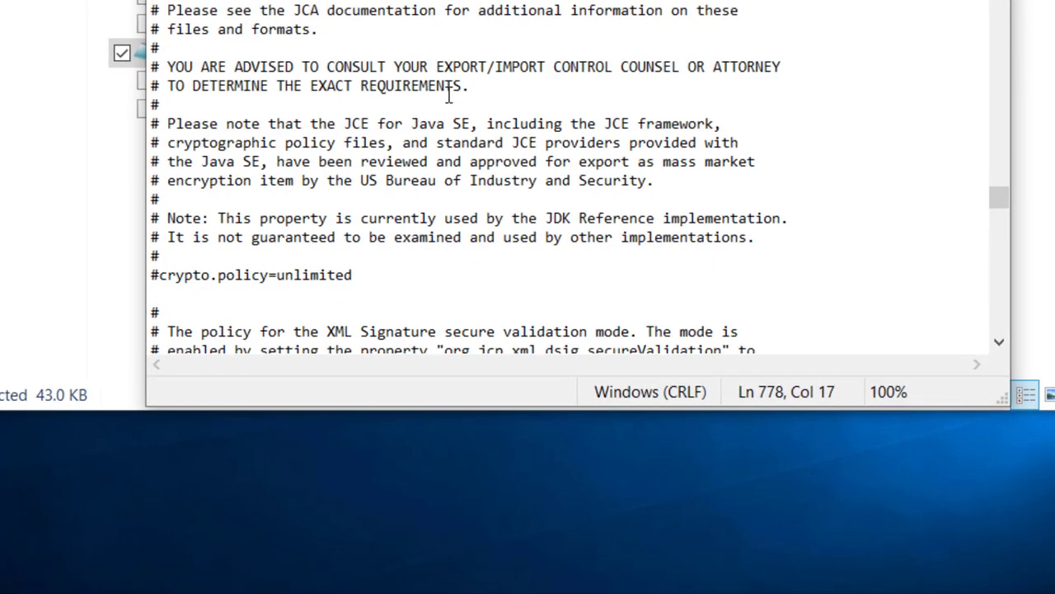
{"action": "left_click_drag", "start_coordinate": [353, 275], "coordinate": [152, 275]}
{"action": "left_click", "coordinate": [160, 275]}
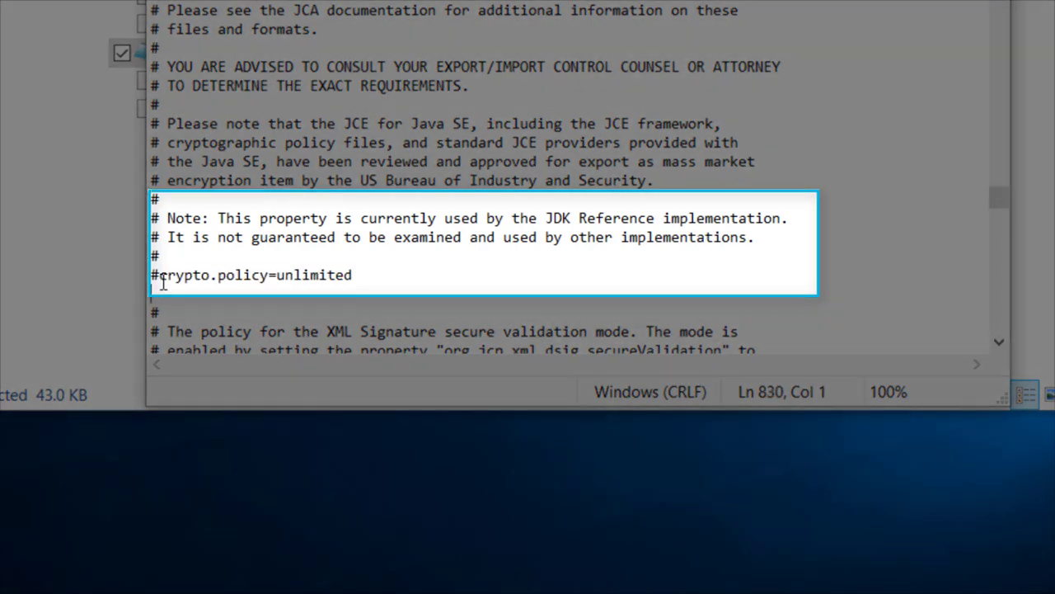
{"action": "key", "text": "BackSpace"}
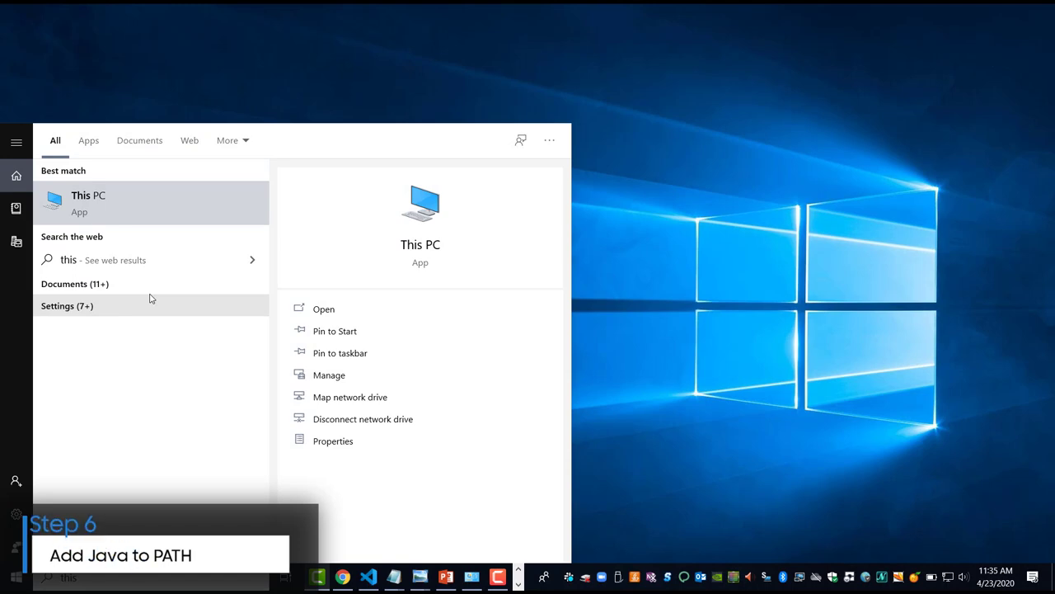
Open Environment Variables via This PC's Properties and Advanced system settings.
{"action": "right_click", "coordinate": [181, 216]}
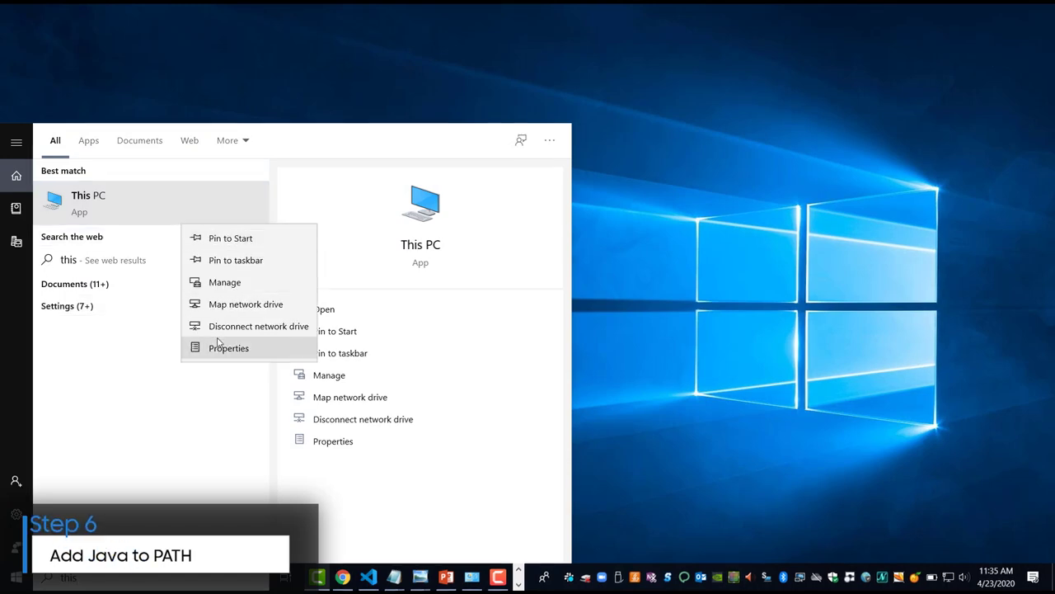
{"action": "left_click", "coordinate": [236, 346]}
{"action": "left_click", "coordinate": [324, 252]}
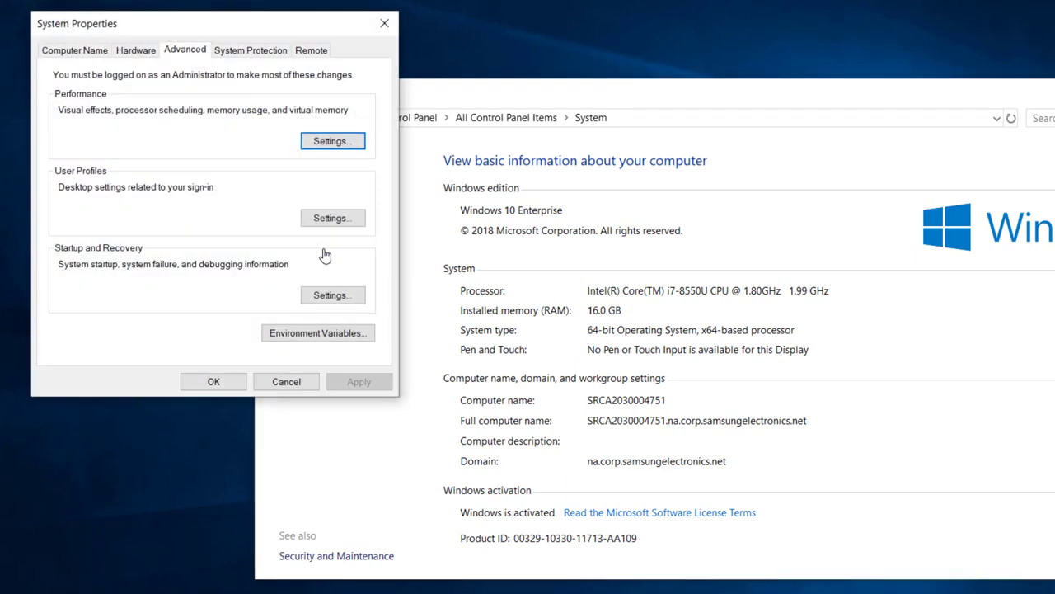
{"action": "left_click", "coordinate": [313, 333]}
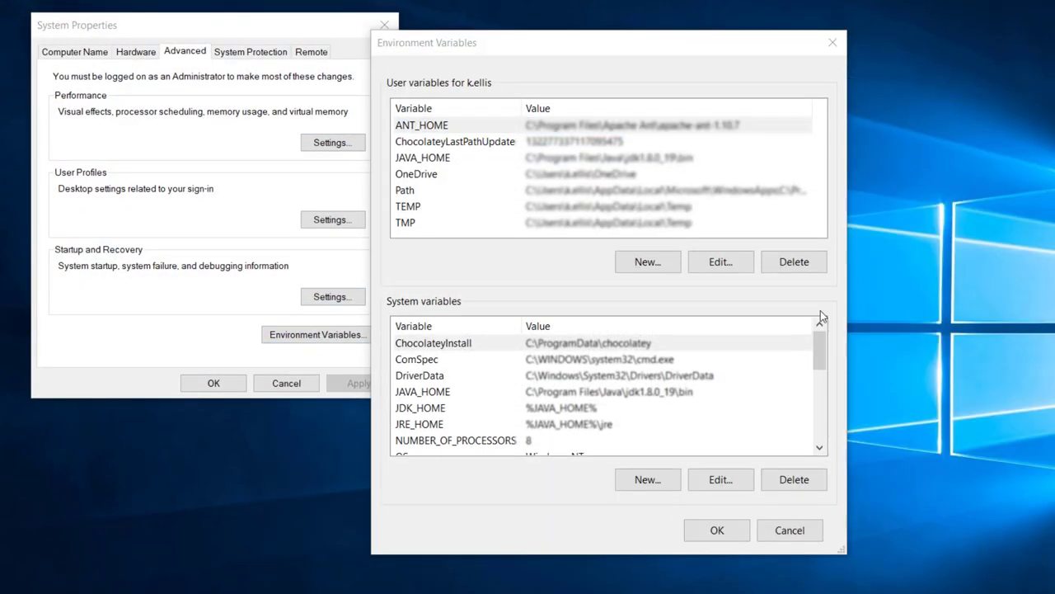
Add C:\Program Files\Java\jdk1.8.0_191\bin to the user Path and confirm all dialogs.
{"action": "left_click", "coordinate": [553, 192]}
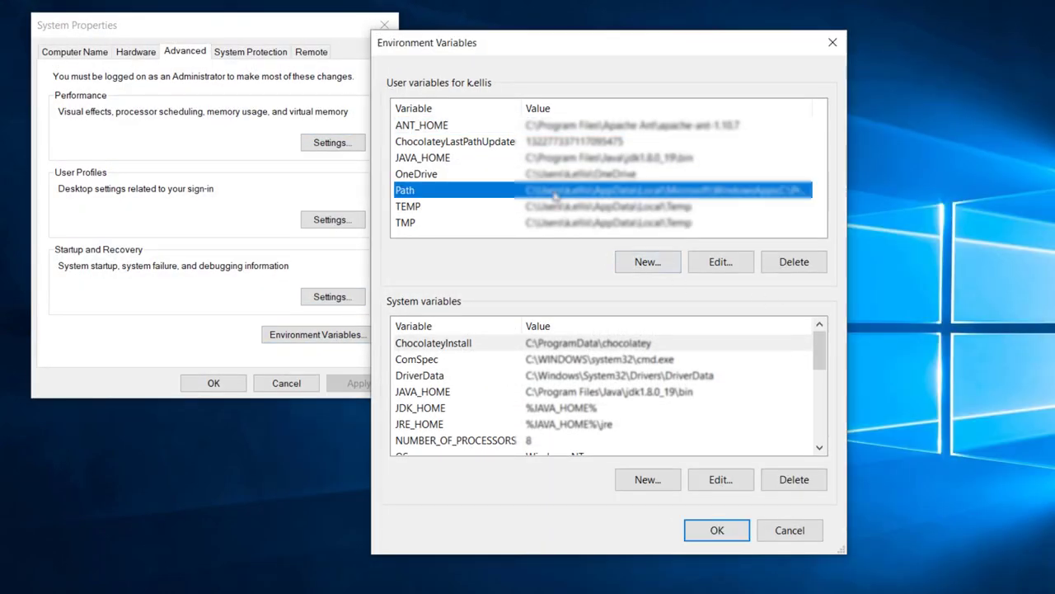
{"action": "left_click", "coordinate": [705, 264]}
{"action": "left_click", "coordinate": [752, 124]}
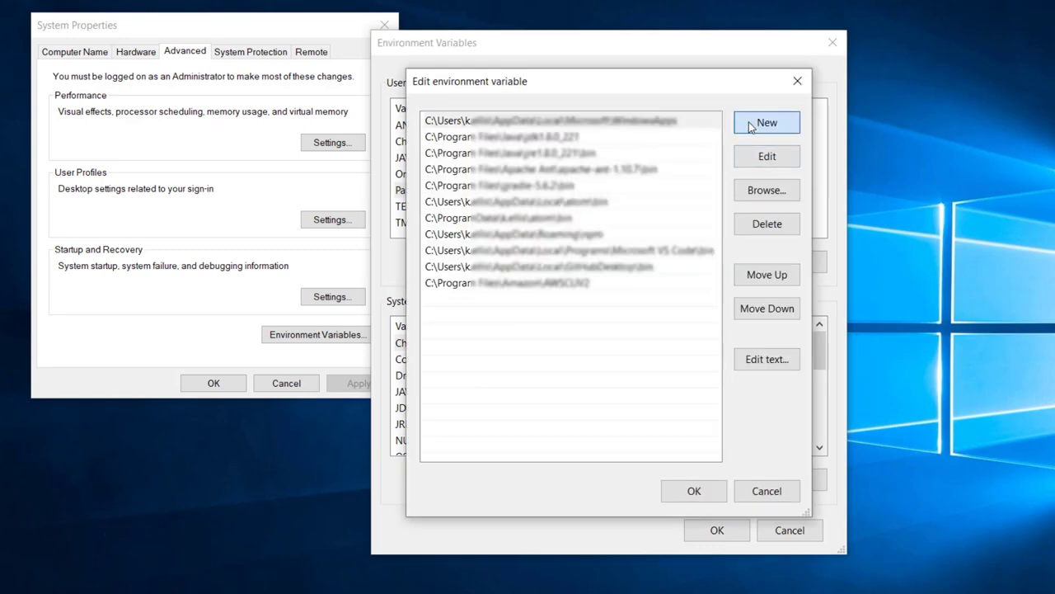
{"action": "type", "text": "C:\\Program Files\\Java\\jdk1.8.0_191\\bin"}
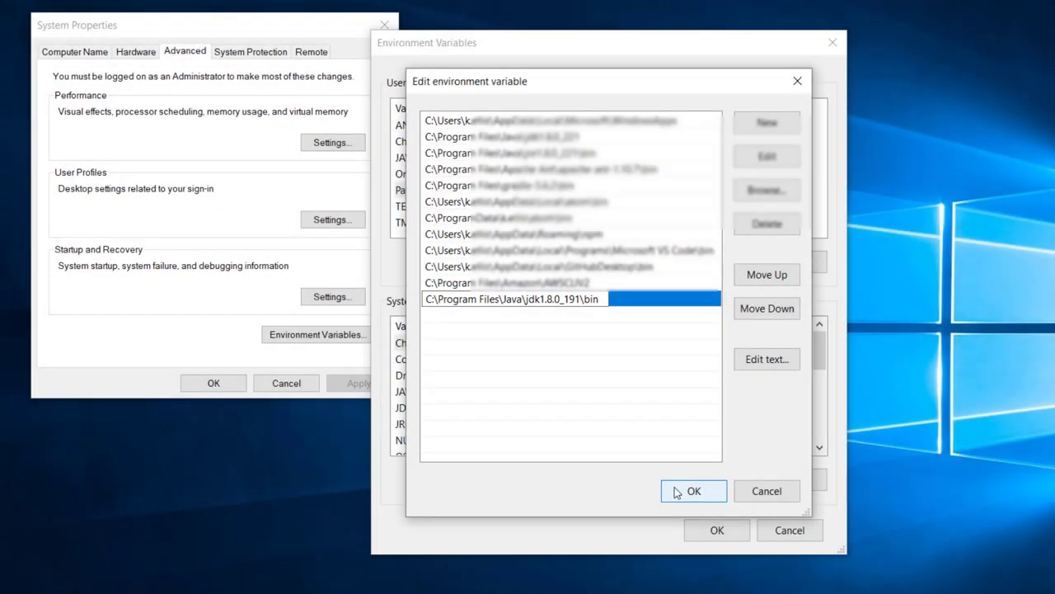
{"action": "left_click", "coordinate": [677, 491]}
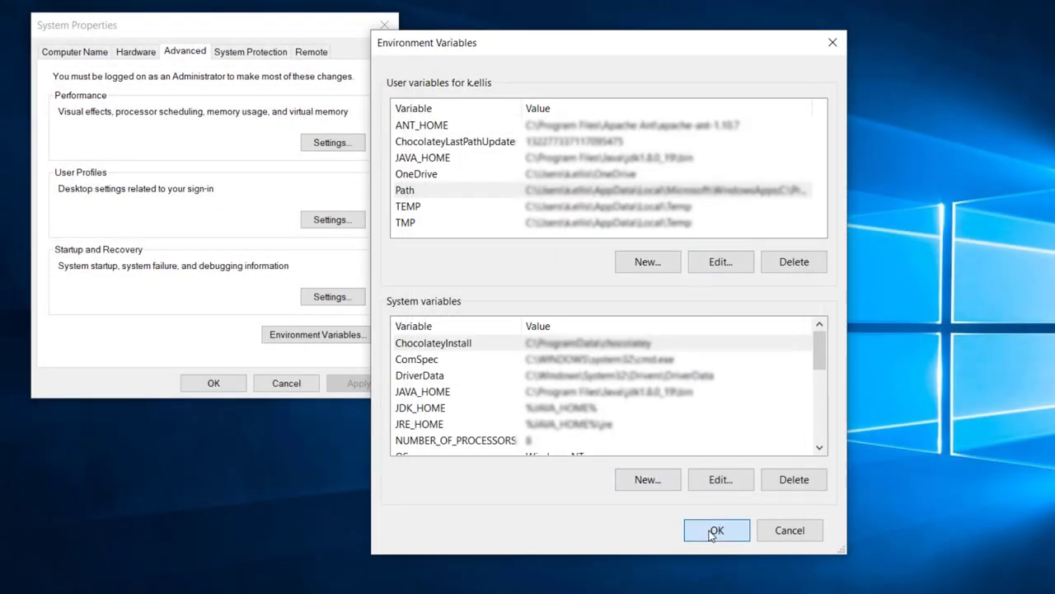
{"action": "left_click", "coordinate": [714, 531]}
{"action": "left_click", "coordinate": [234, 379]}
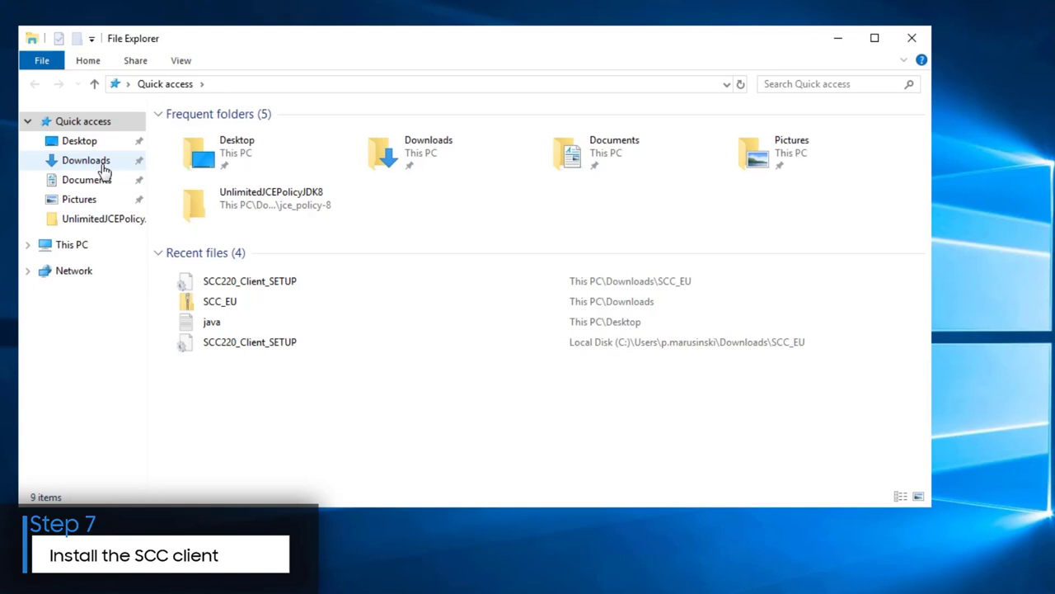
Run SCC_Setup_2.2.0_20190328 from Downloads\SCC_EU in English (United States) and accept the license.
{"action": "left_click", "coordinate": [103, 163]}
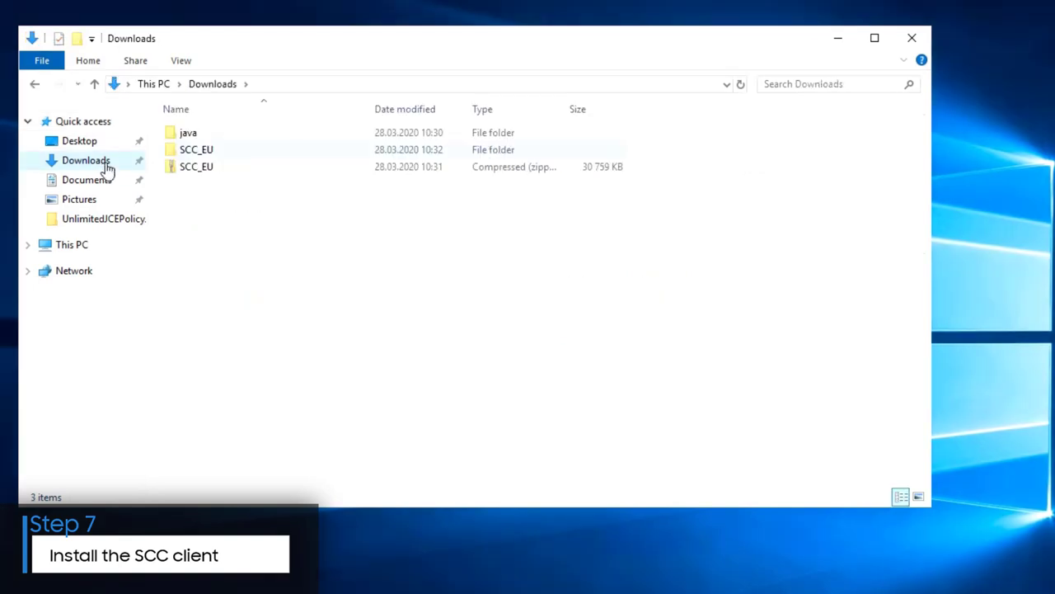
{"action": "double_click", "coordinate": [206, 150]}
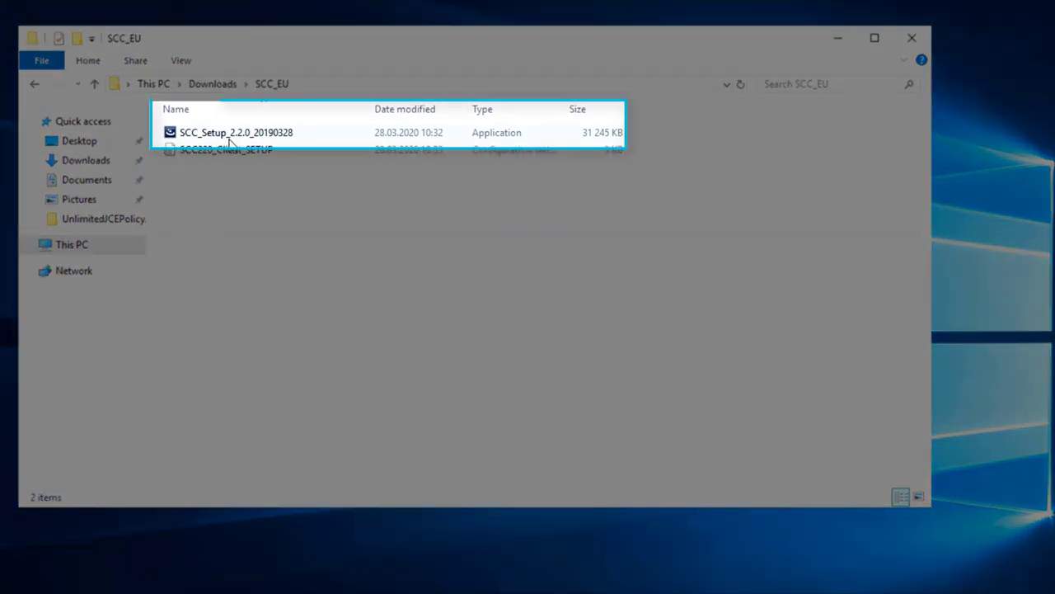
{"action": "double_click", "coordinate": [229, 133]}
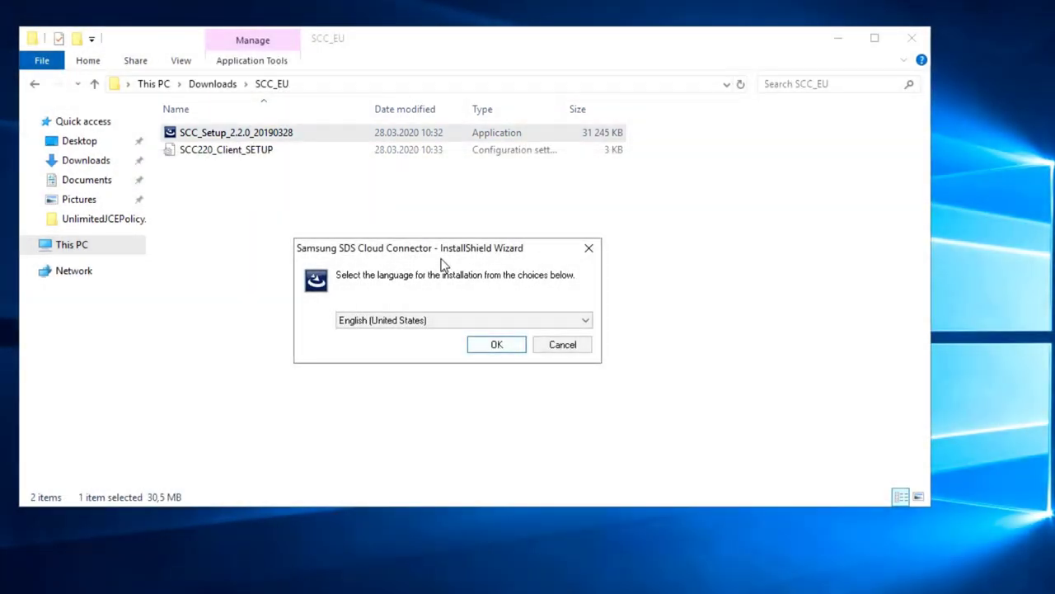
{"action": "left_click", "coordinate": [495, 346]}
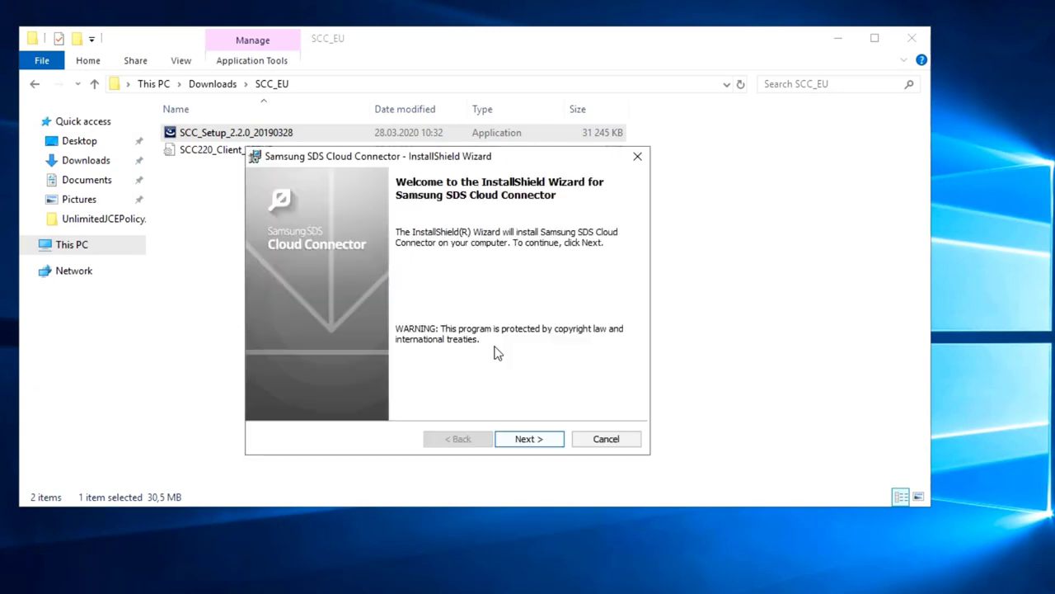
{"action": "left_click", "coordinate": [527, 440]}
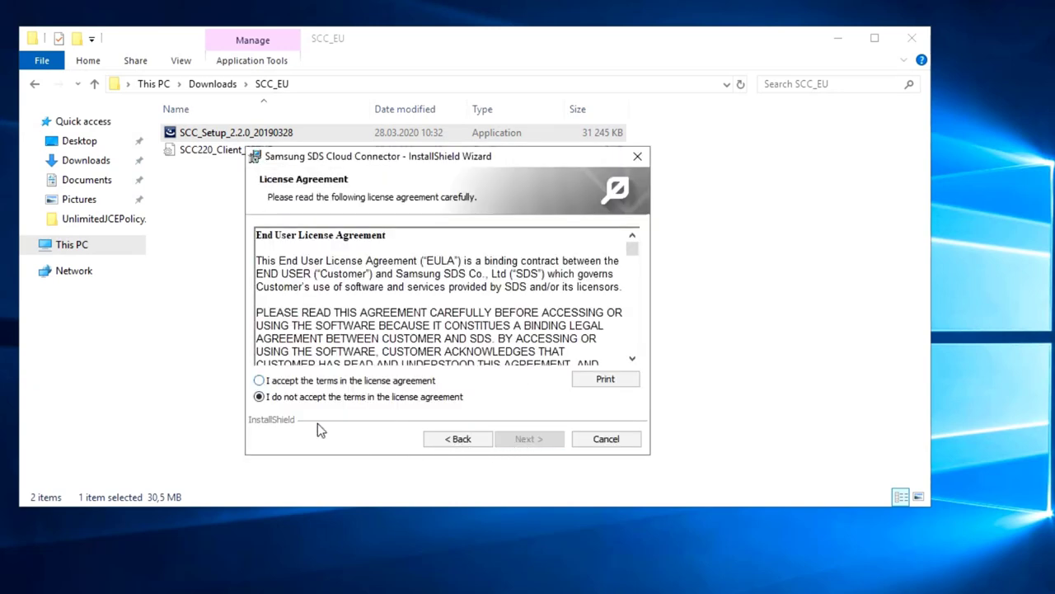
{"action": "left_click", "coordinate": [260, 381]}
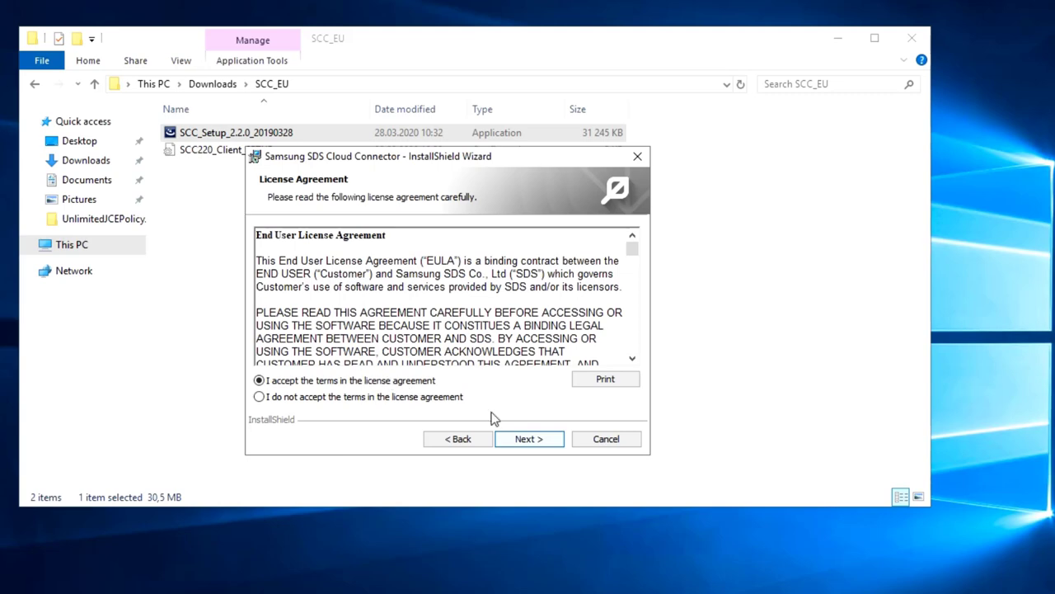
Set the JDK home to C:\Program Files\Java\jdk1.8.0_191 using Browse.
{"action": "left_click", "coordinate": [532, 443]}
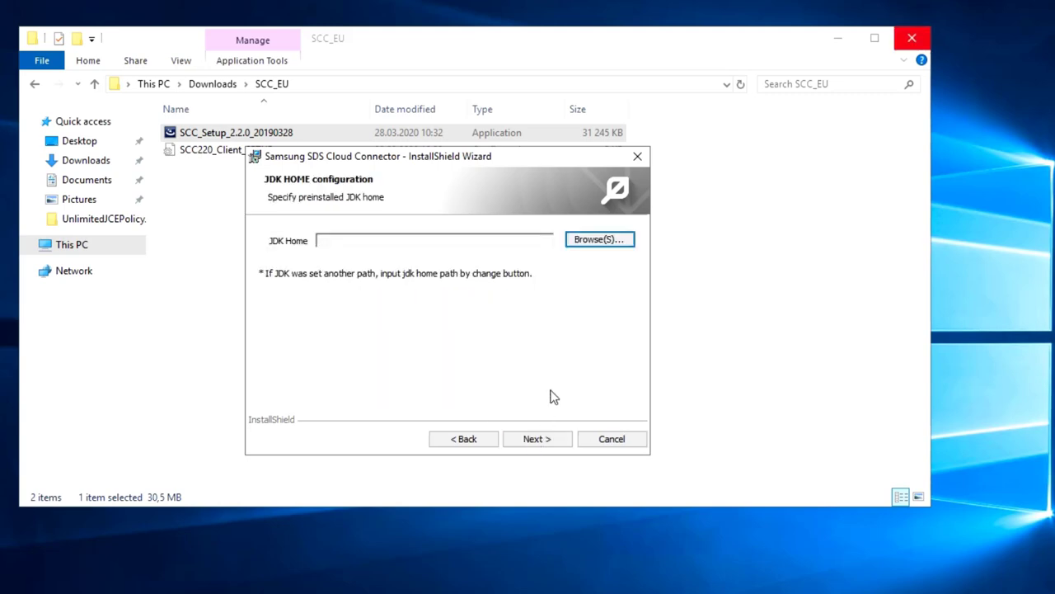
{"action": "left_click", "coordinate": [909, 41]}
{"action": "left_click", "coordinate": [599, 240]}
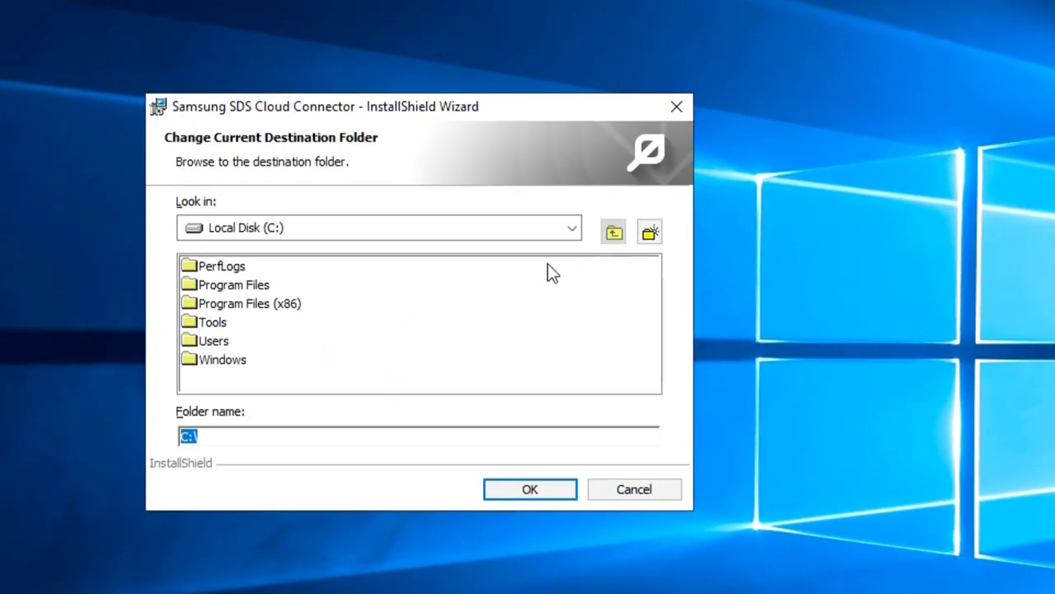
{"action": "double_click", "coordinate": [236, 285]}
{"action": "double_click", "coordinate": [223, 321]}
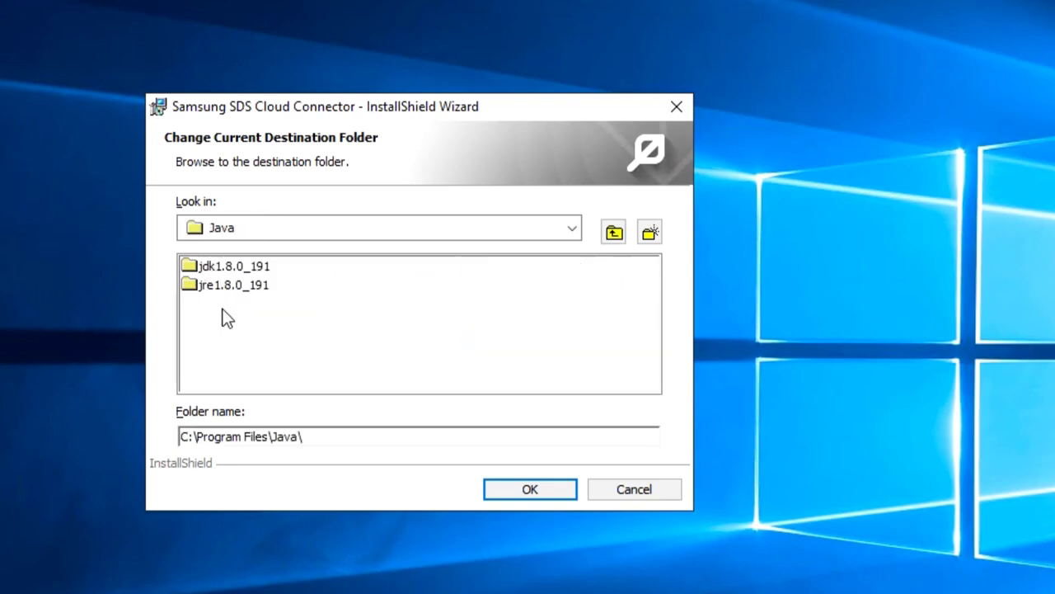
{"action": "double_click", "coordinate": [241, 266]}
{"action": "left_click", "coordinate": [519, 492]}
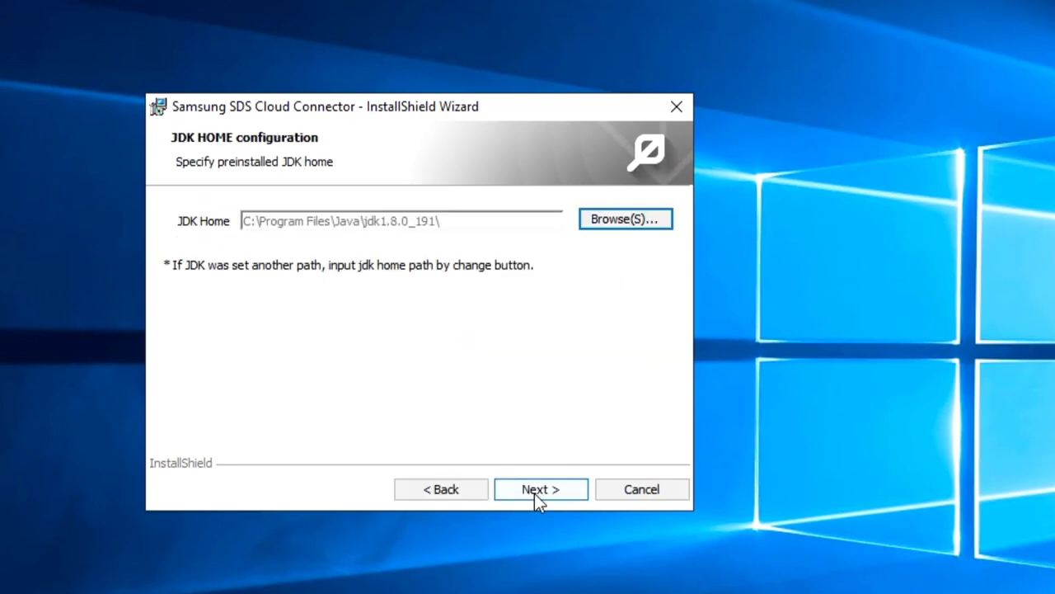
Keep C:\SamsungSDS\ as the install folder and install with the tenant ID.
{"action": "left_click", "coordinate": [534, 494]}
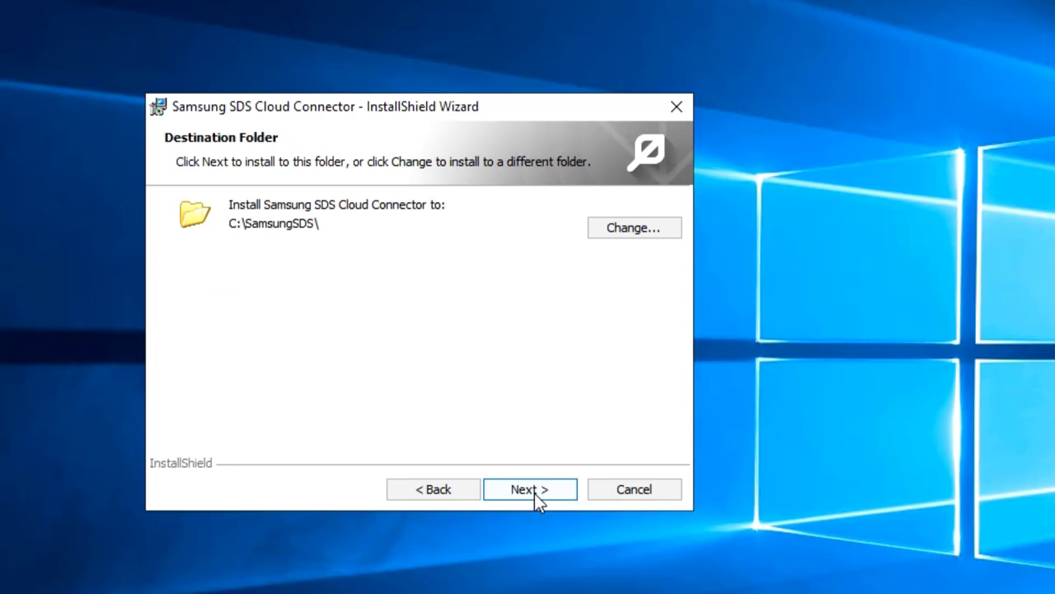
{"action": "left_click", "coordinate": [535, 493]}
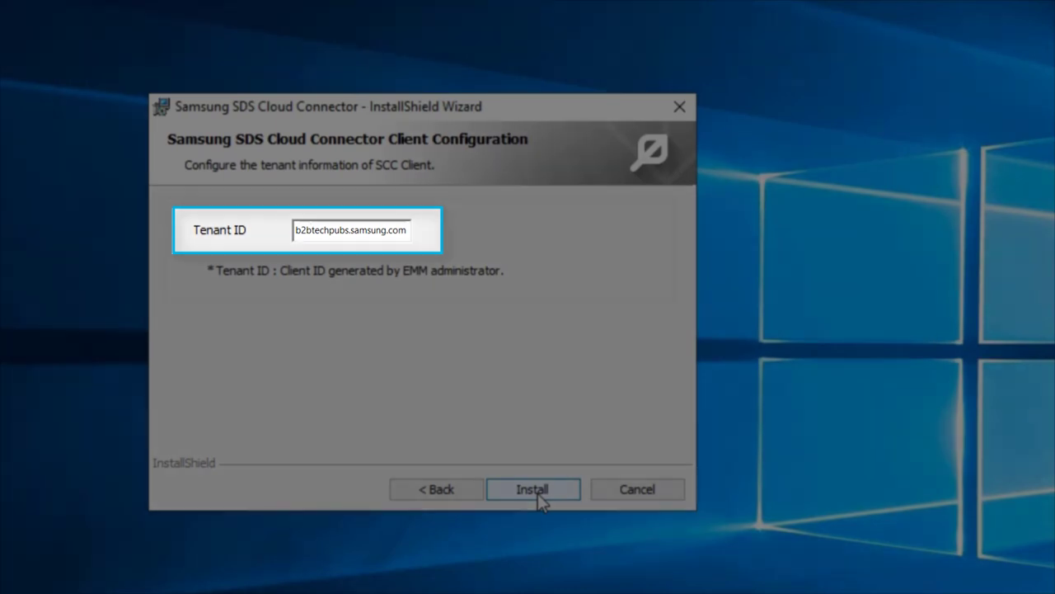
{"action": "left_click", "coordinate": [534, 489]}
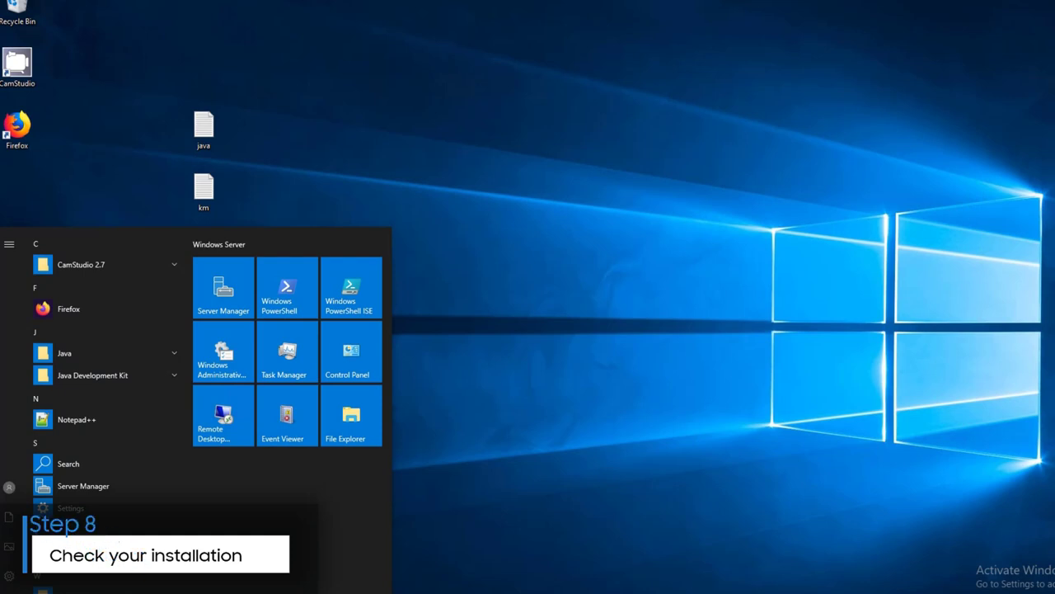
Find the Samsung SDS Cloud Connector Client(1) Background Service in Services, confirming Running with Automatic startup.
{"action": "type", "text": "services"}
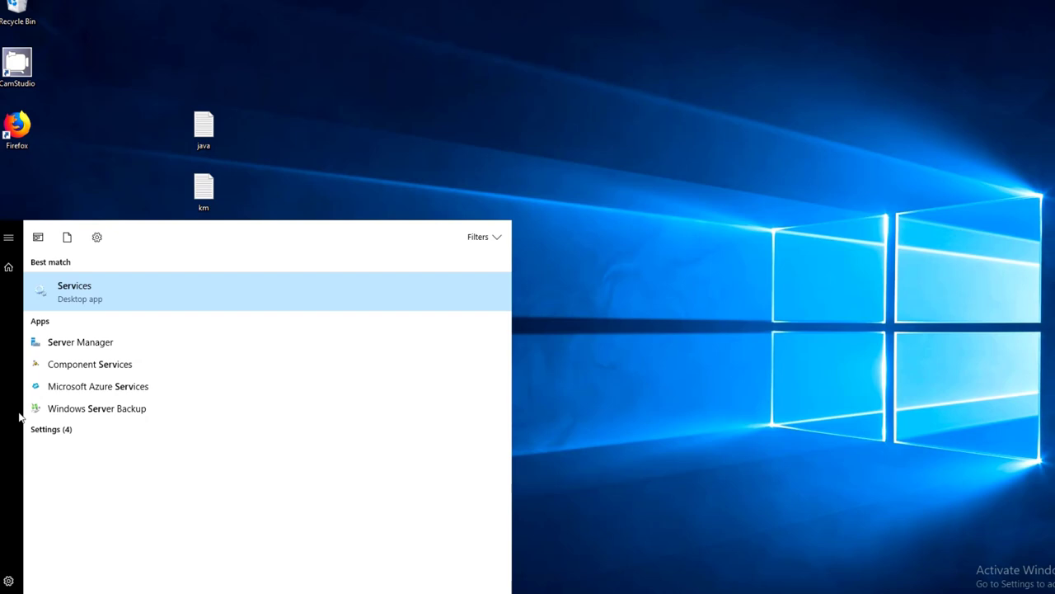
{"action": "left_click", "coordinate": [78, 290]}
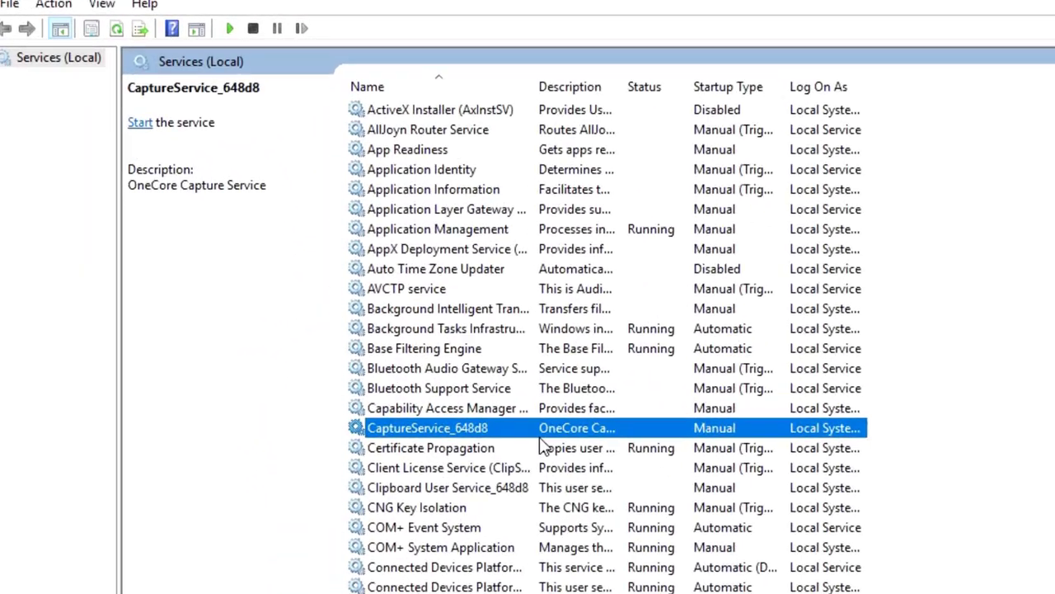
{"action": "key", "text": "s"}
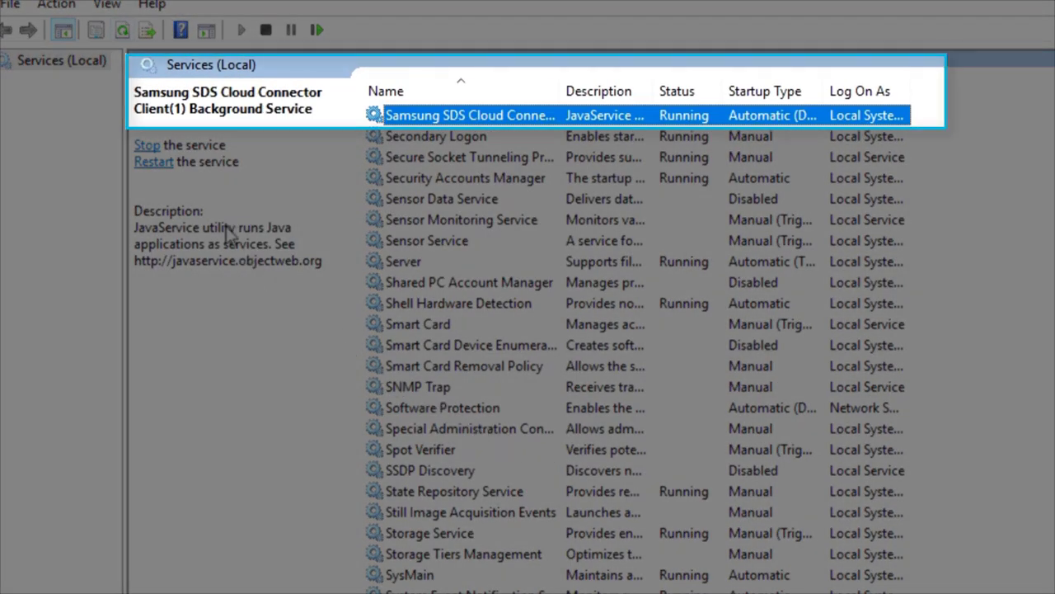